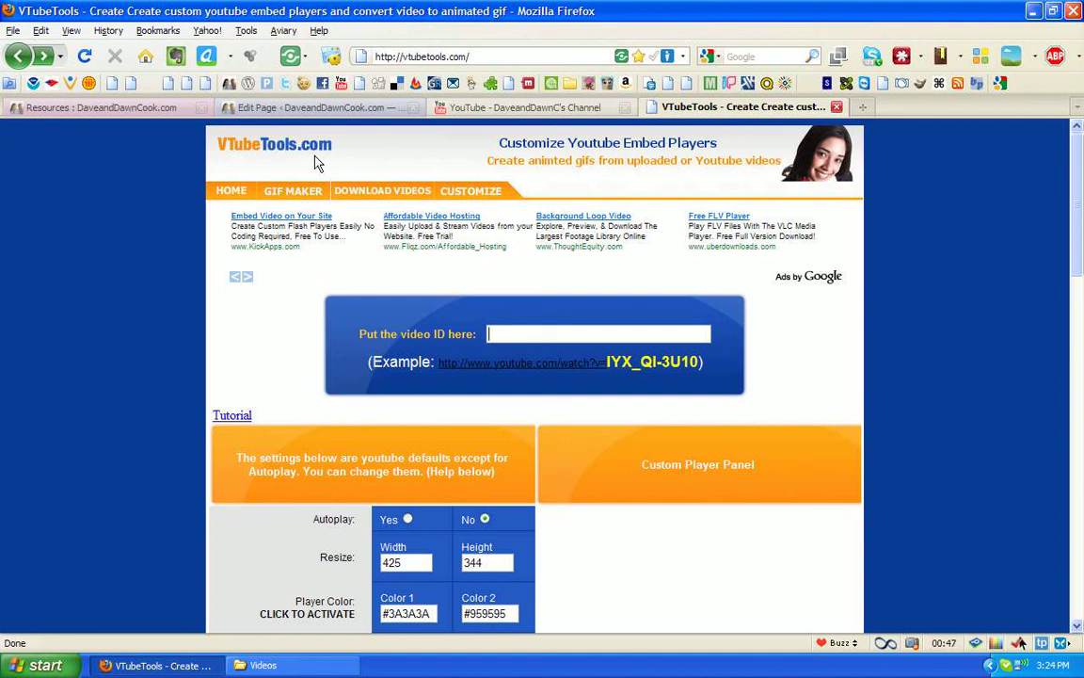
- On the YouTube channel page, copy the video ID at the end of the Skype video's share URL
click(516, 109)
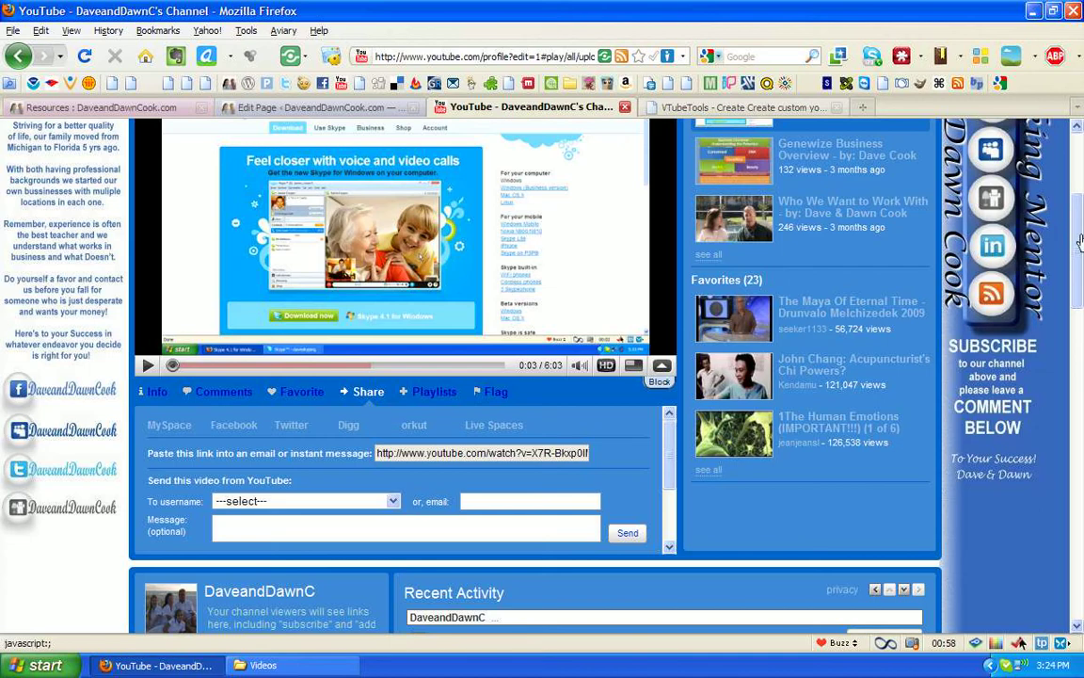
scroll(1080, 240, up, 2)
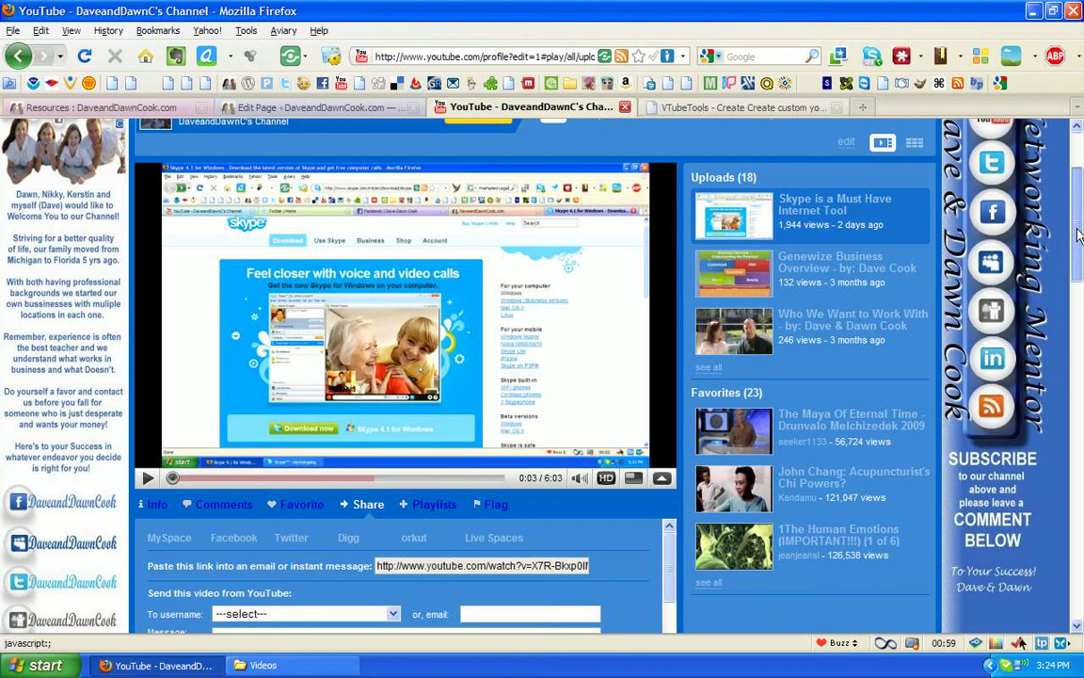
scroll(1080, 236, down, 1)
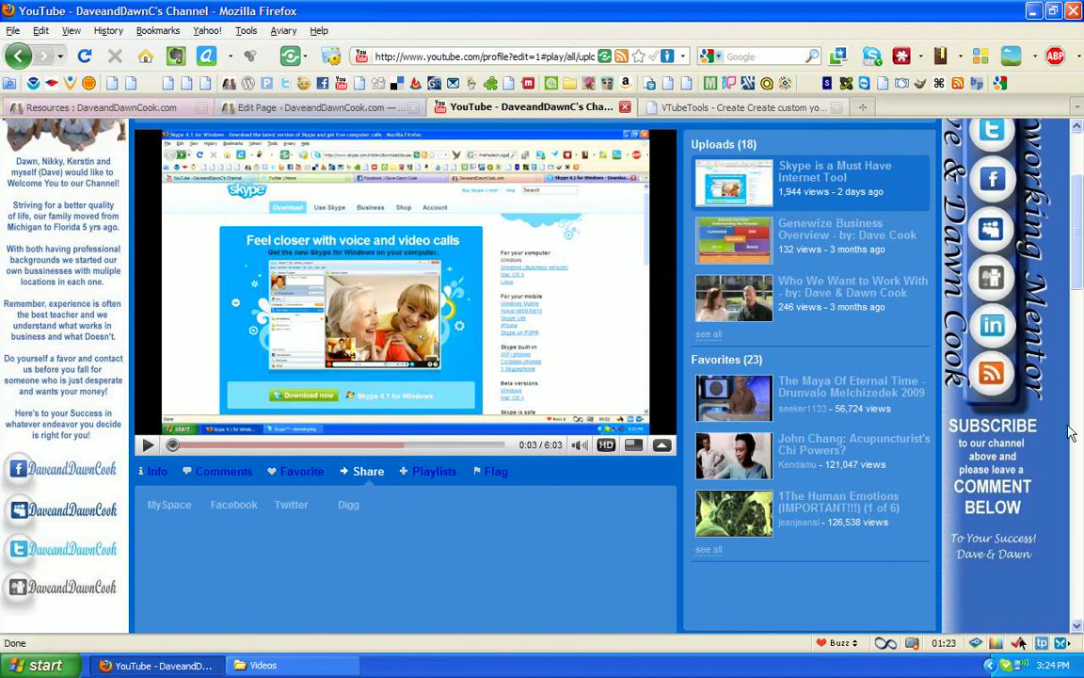
scroll(599, 438, down, 3)
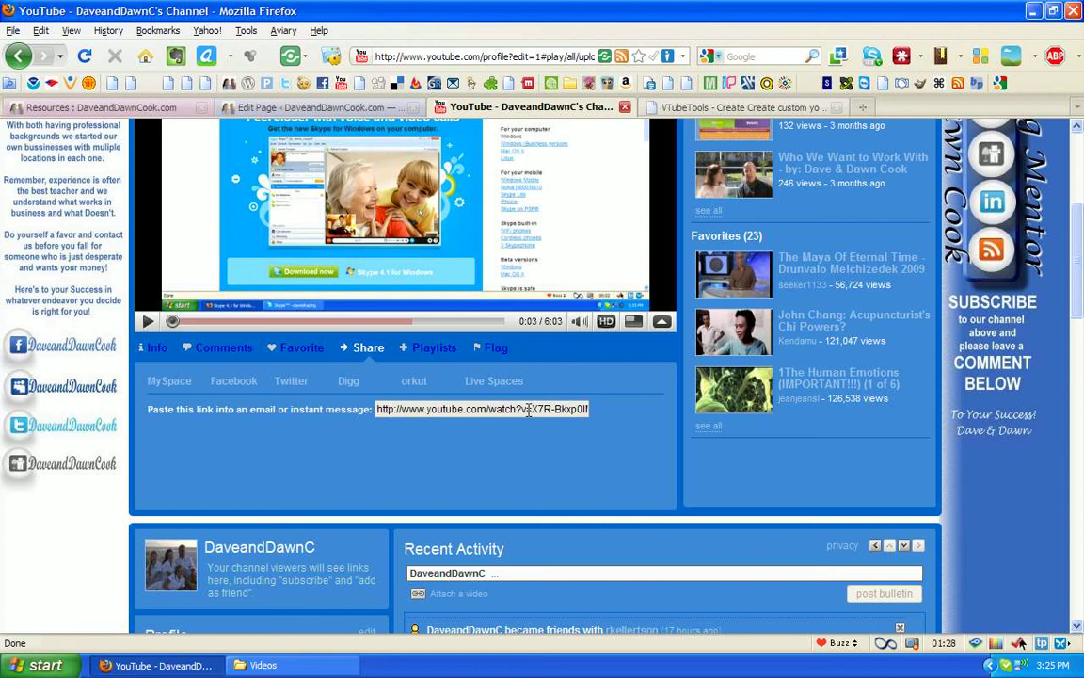
drag(532, 408, 593, 421)
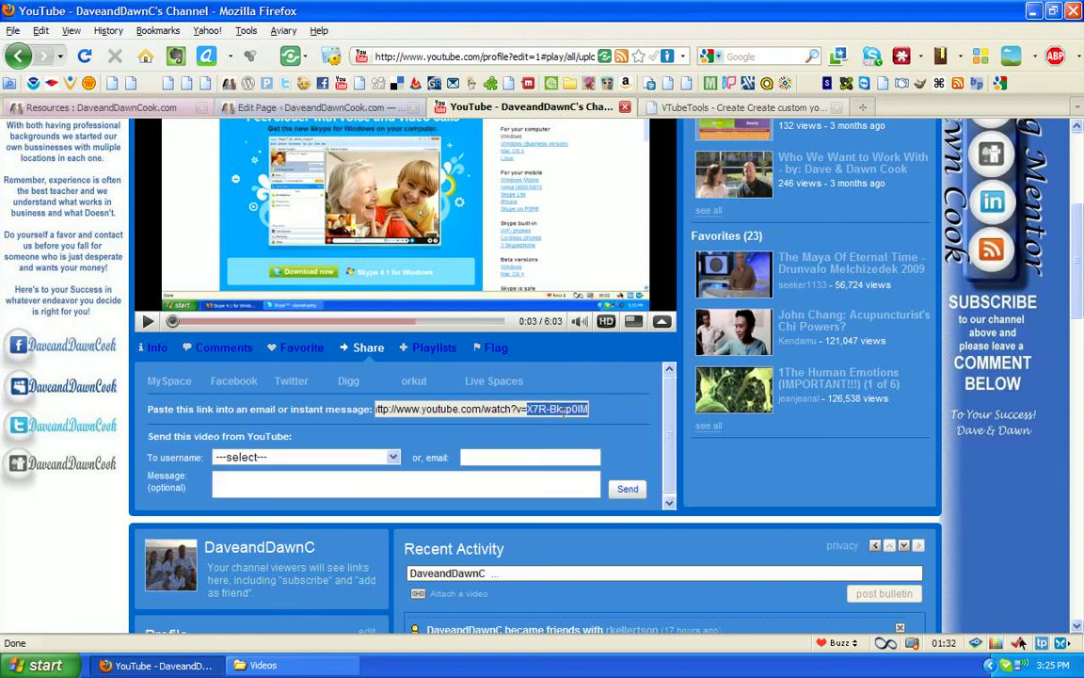
right_click(562, 409)
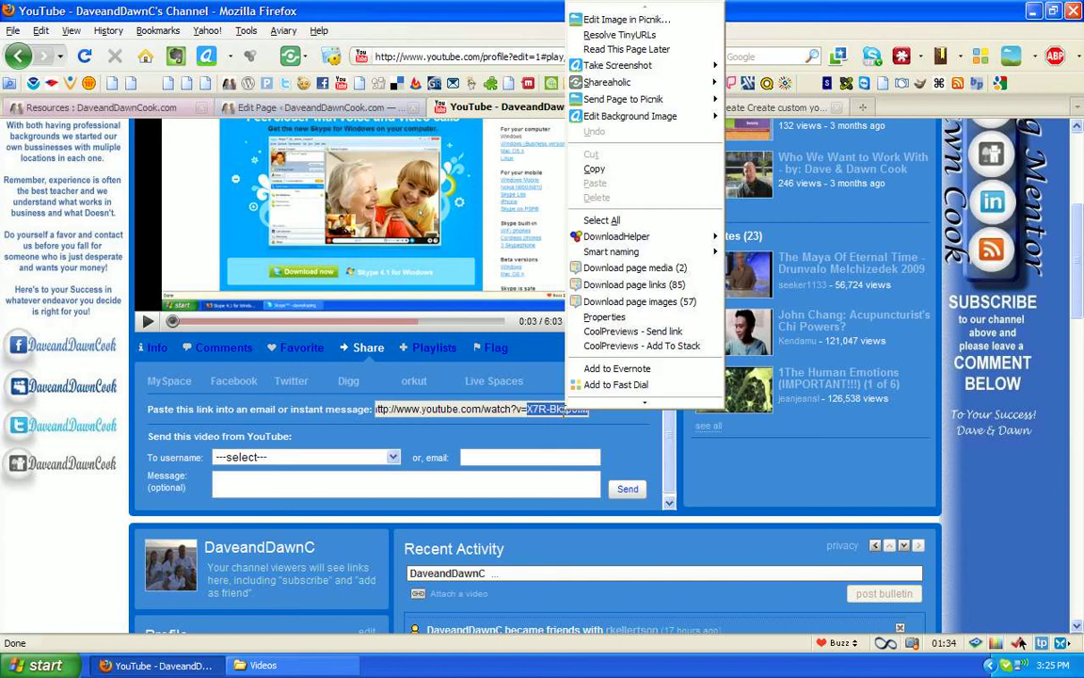
click(607, 179)
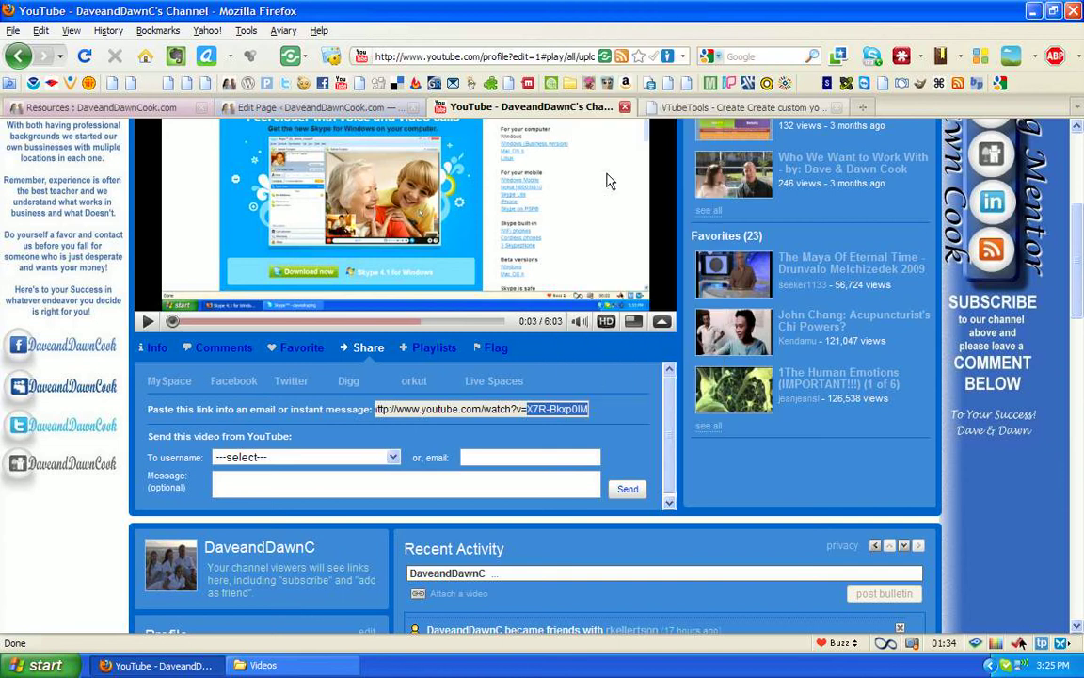
- Paste the video ID X7R-Bkxp0IM into the VTubeTools customizer's video ID box
click(687, 107)
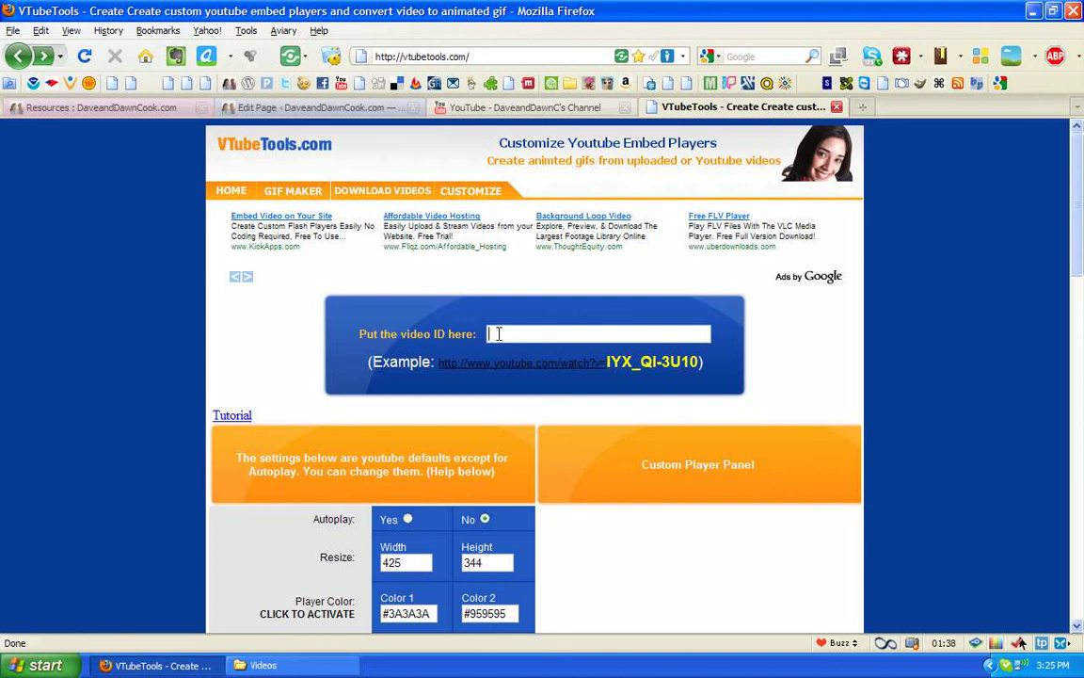
click(555, 334)
right_click(505, 339)
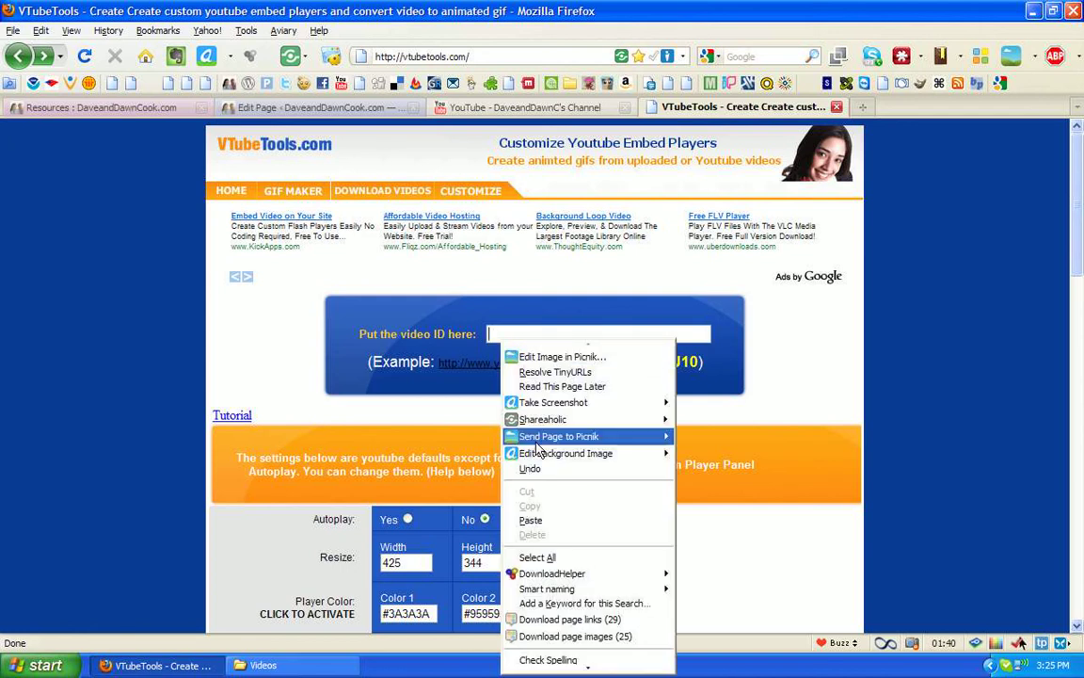
click(533, 520)
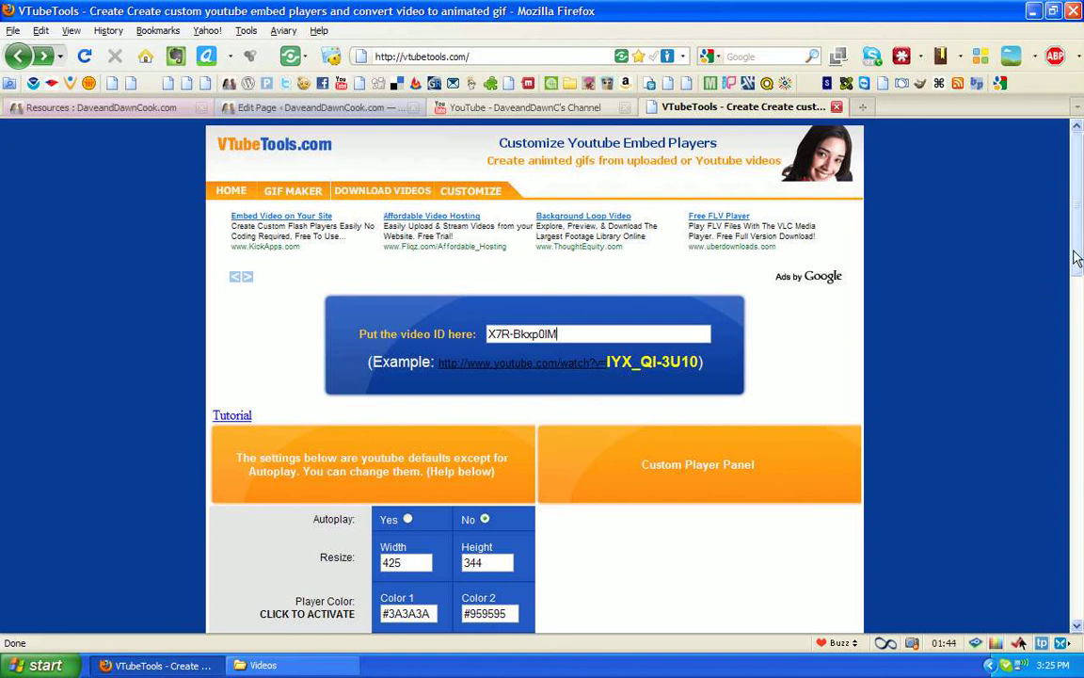
- Leave autoplay off, set Border to Yes, and open the Color 1 chooser
scroll(1078, 259, down, 3)
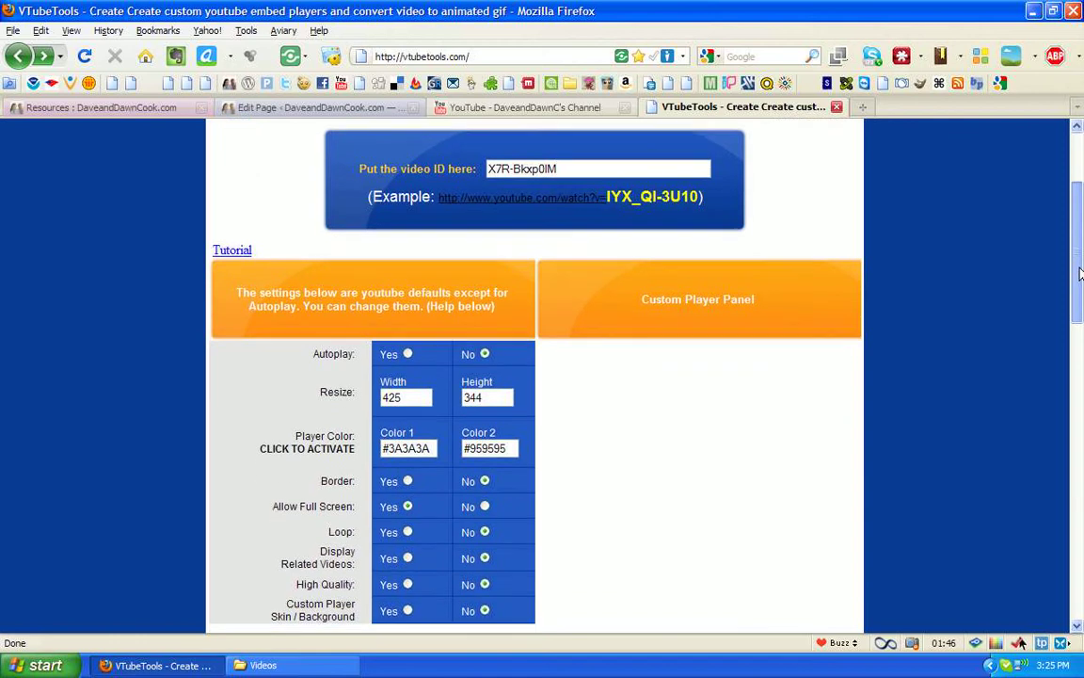
scroll(1081, 273, down, 1)
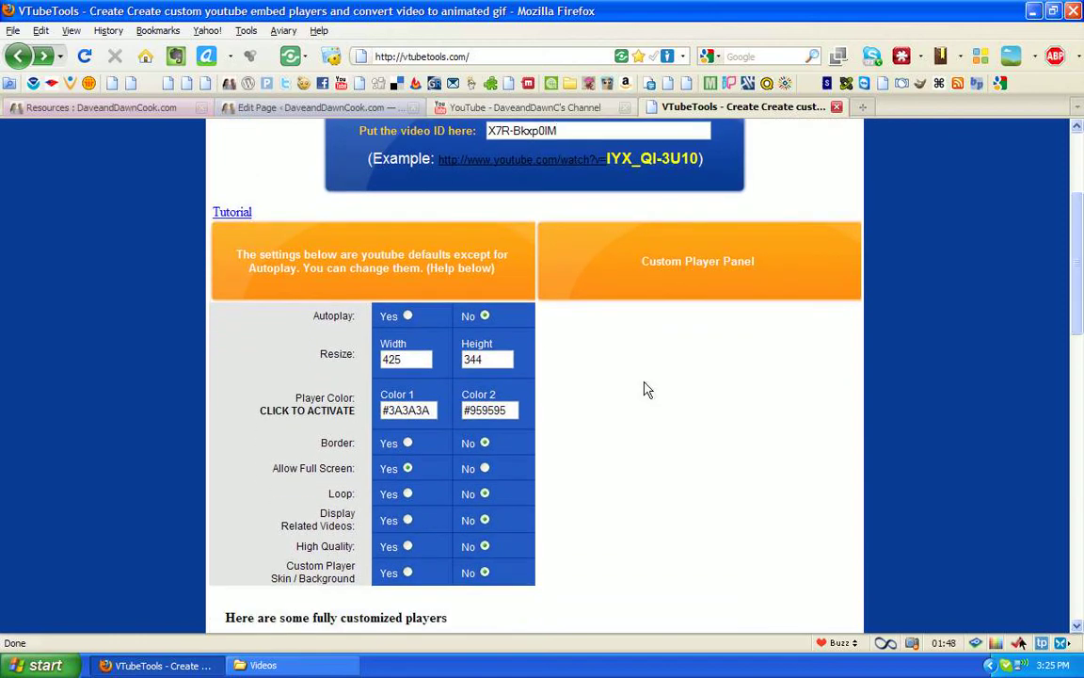
click(407, 316)
click(484, 317)
click(485, 317)
click(409, 443)
click(423, 411)
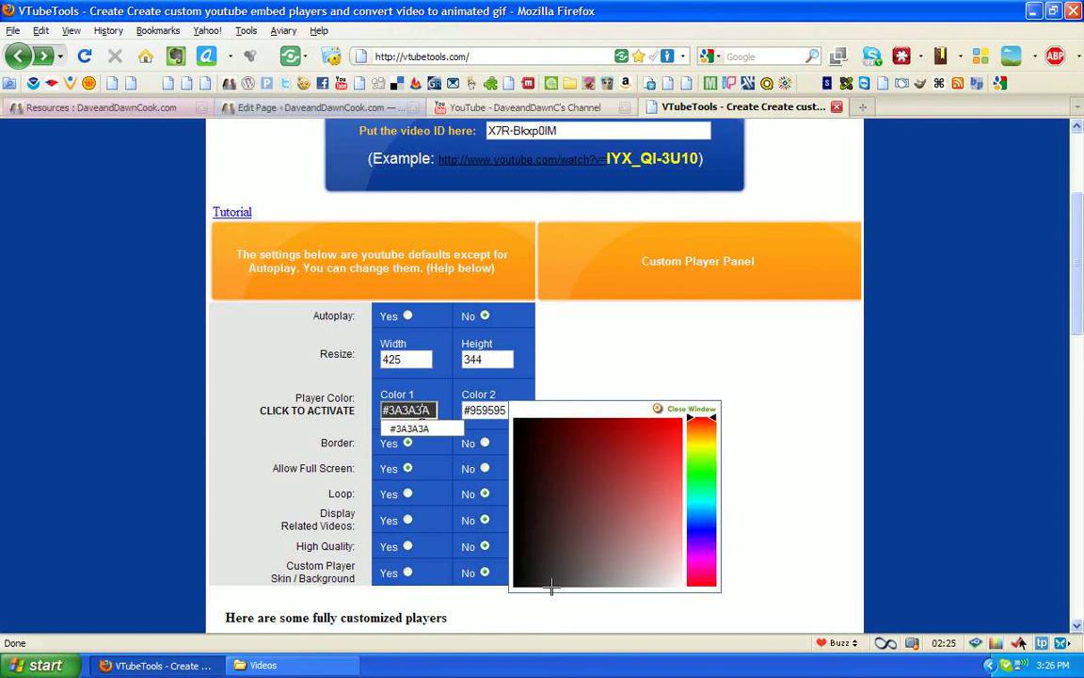
- Set Color 2 to a vivid orange, #F56E0B, using the hue slider and picker square
click(485, 410)
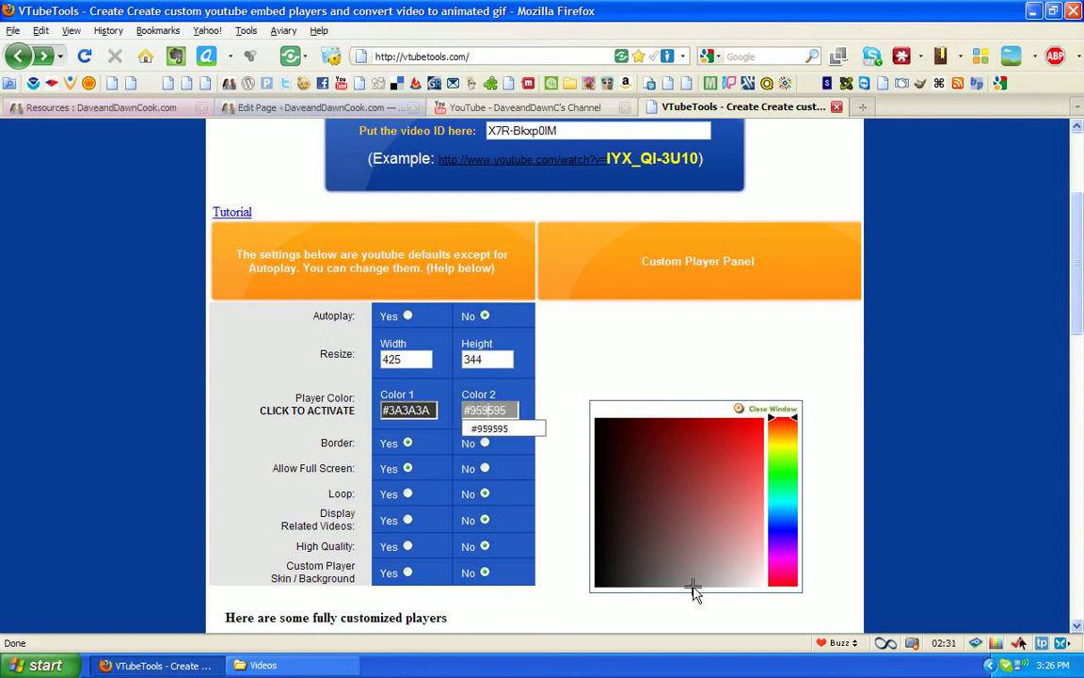
mouse_move(692, 589)
mouse_down()
mouse_move(762, 528)
mouse_move(718, 482)
mouse_up()
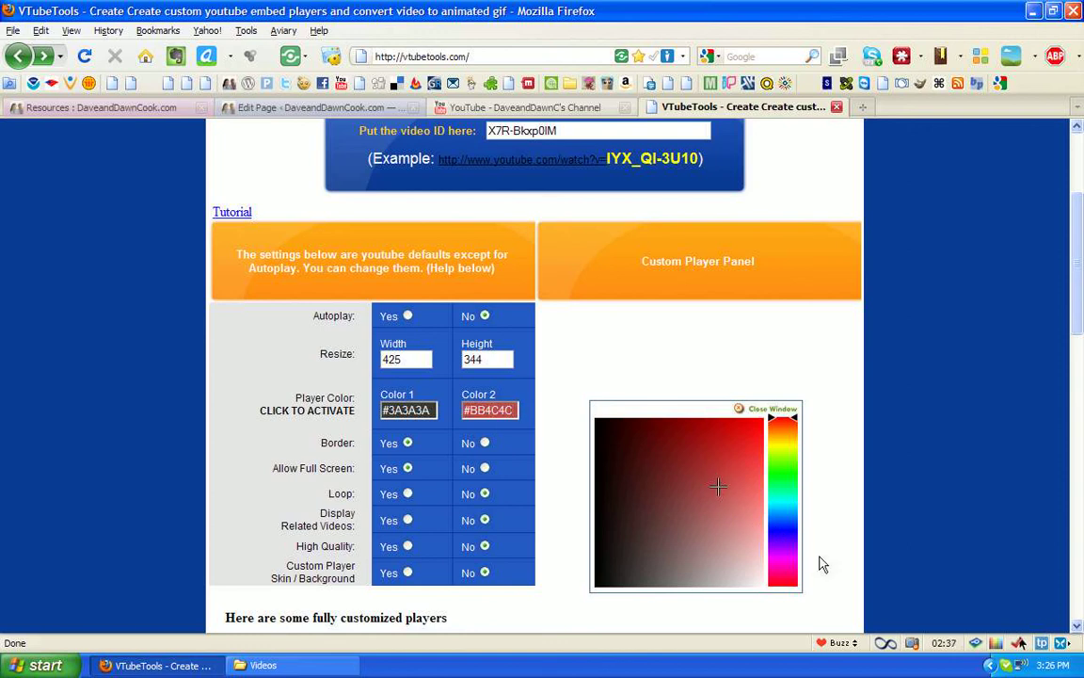
click(789, 537)
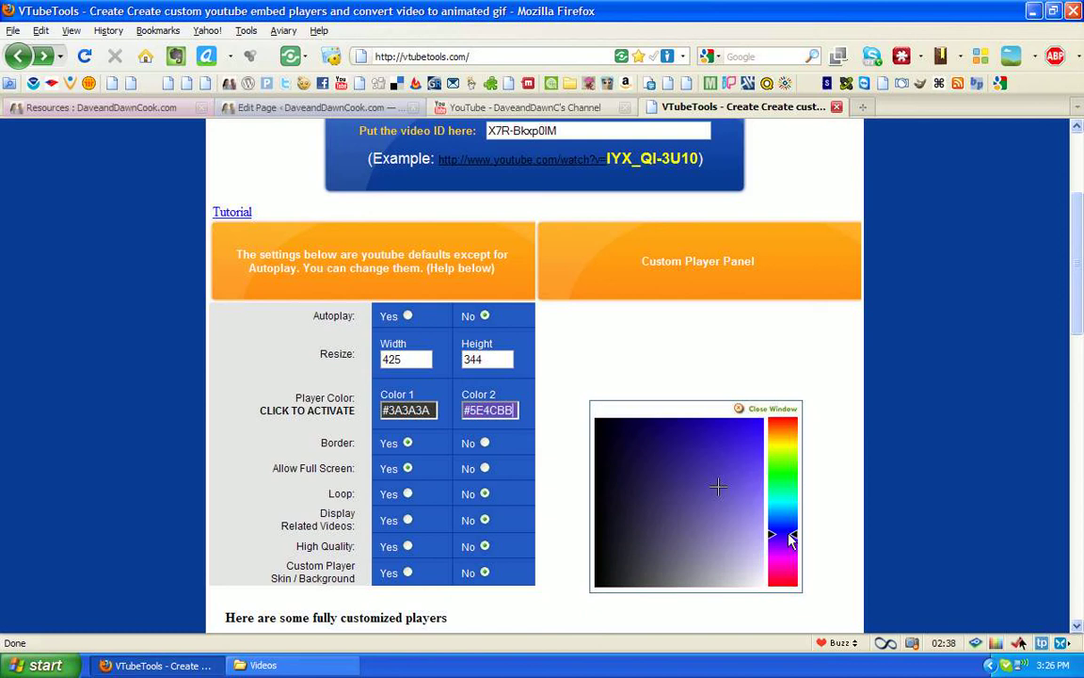
click(719, 487)
drag(719, 487, 740, 463)
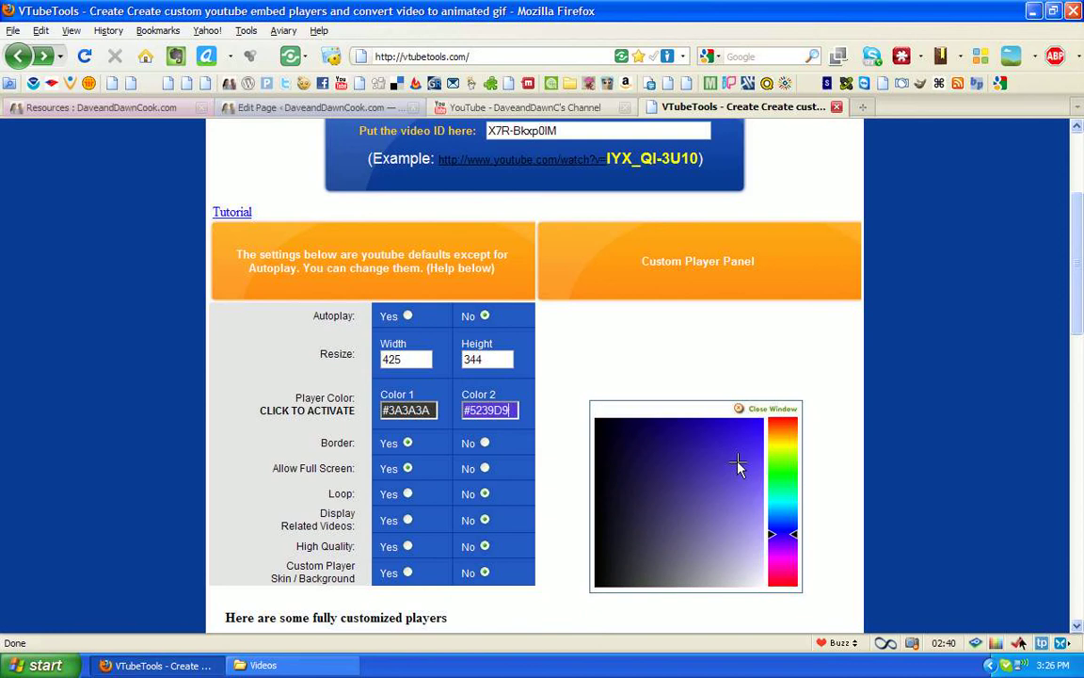
click(787, 432)
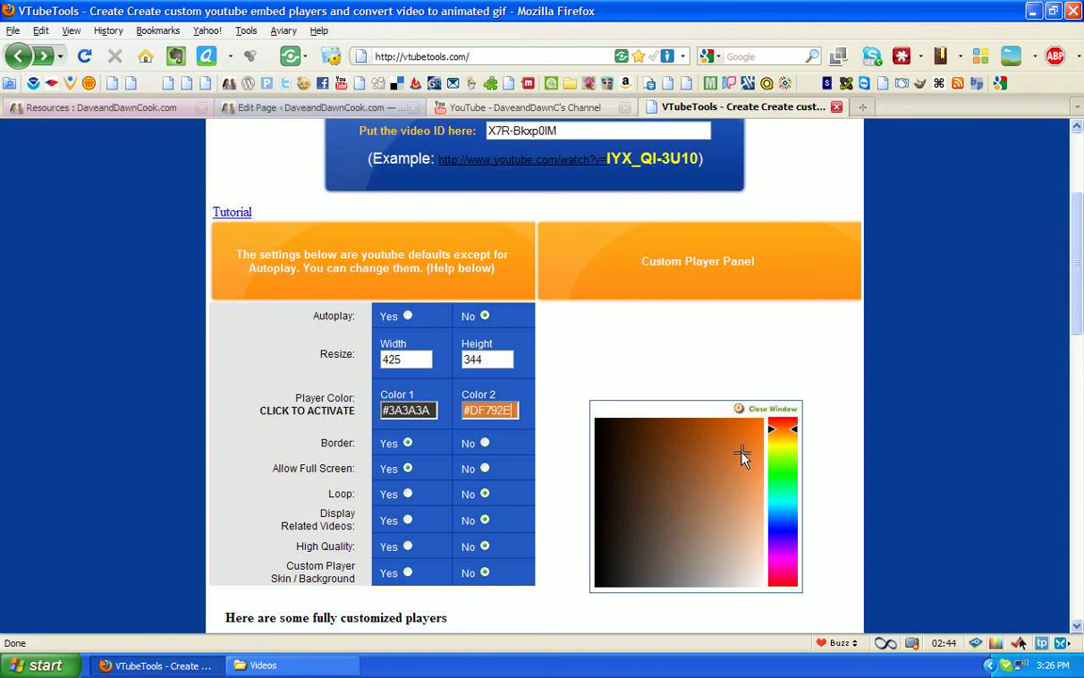
click(743, 446)
drag(743, 446, 758, 428)
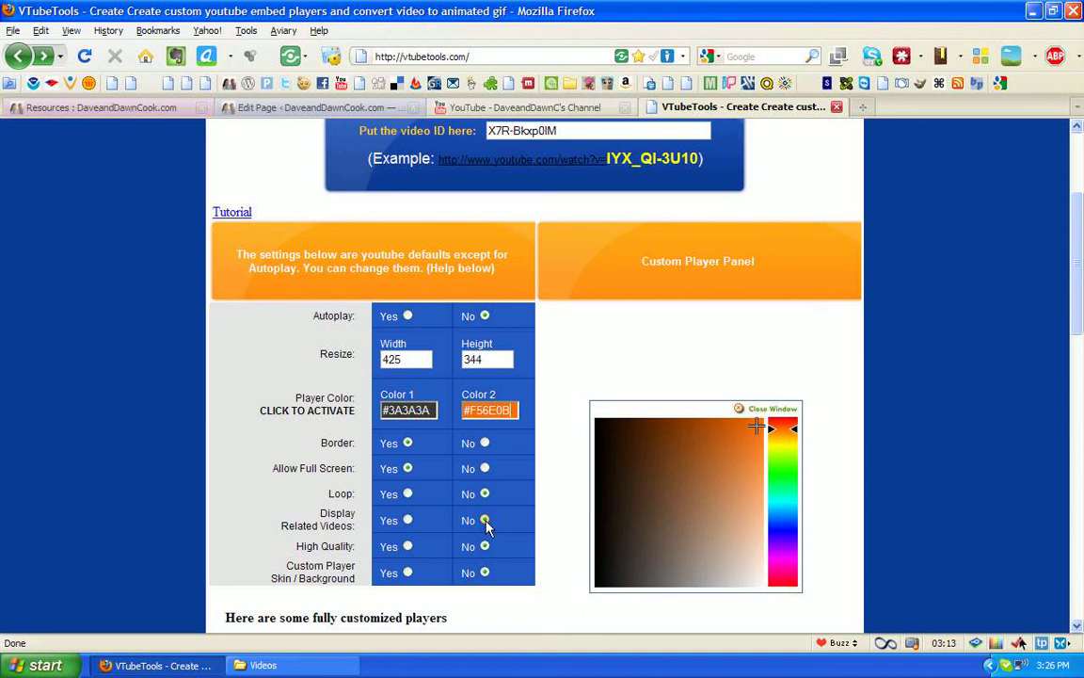
- Set High Quality to Yes, close the colour picker, and leave Custom Player Skin at No
click(408, 547)
click(408, 573)
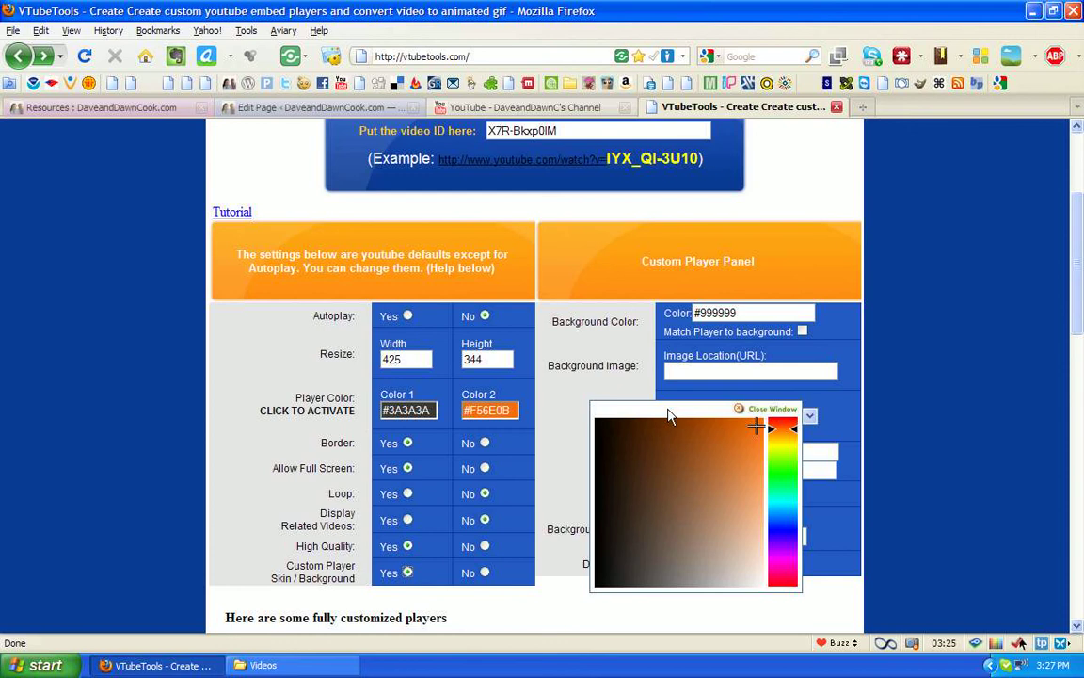
click(739, 412)
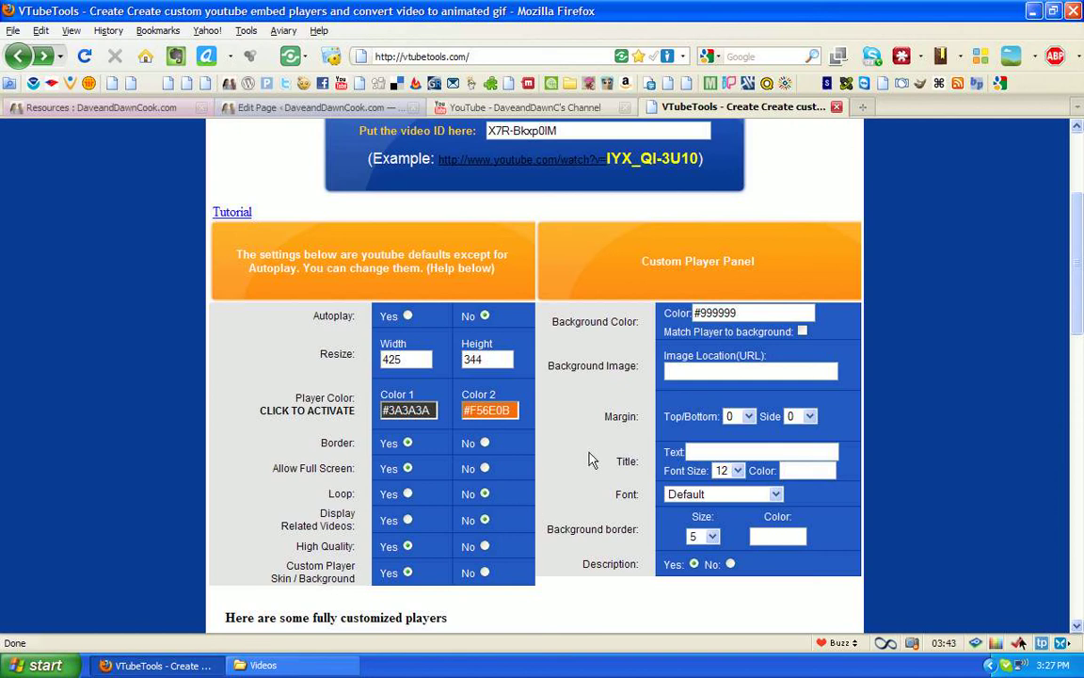
click(484, 572)
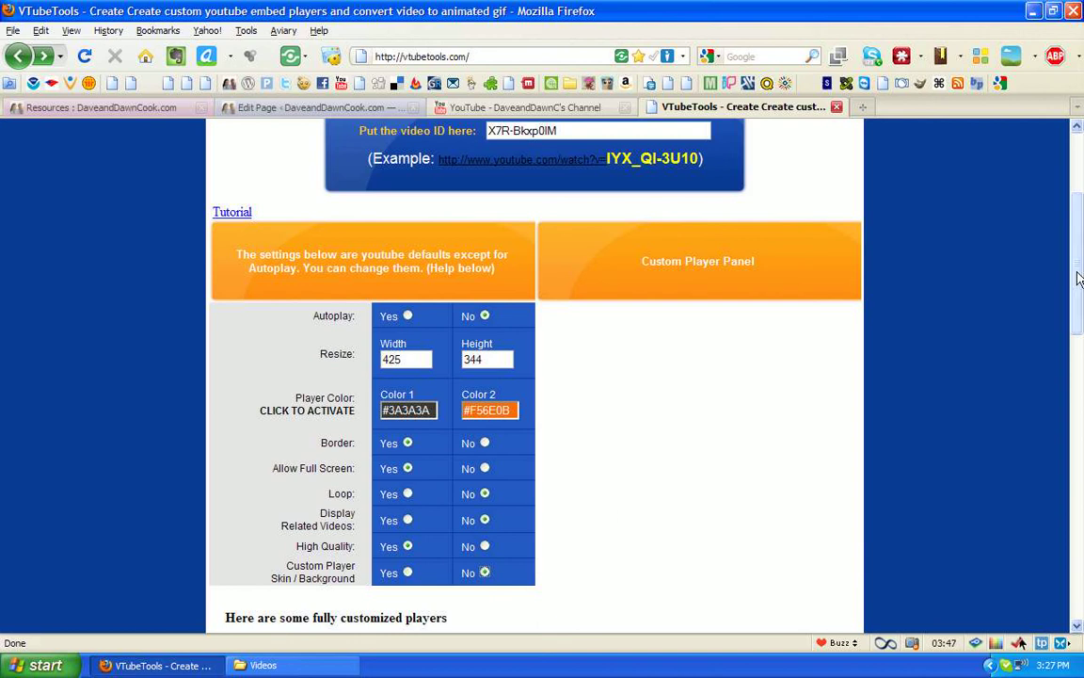
- Preview the grey-and-orange player, play and pause the Skype video, then return to the settings tab
scroll(1054, 316, down, 2)
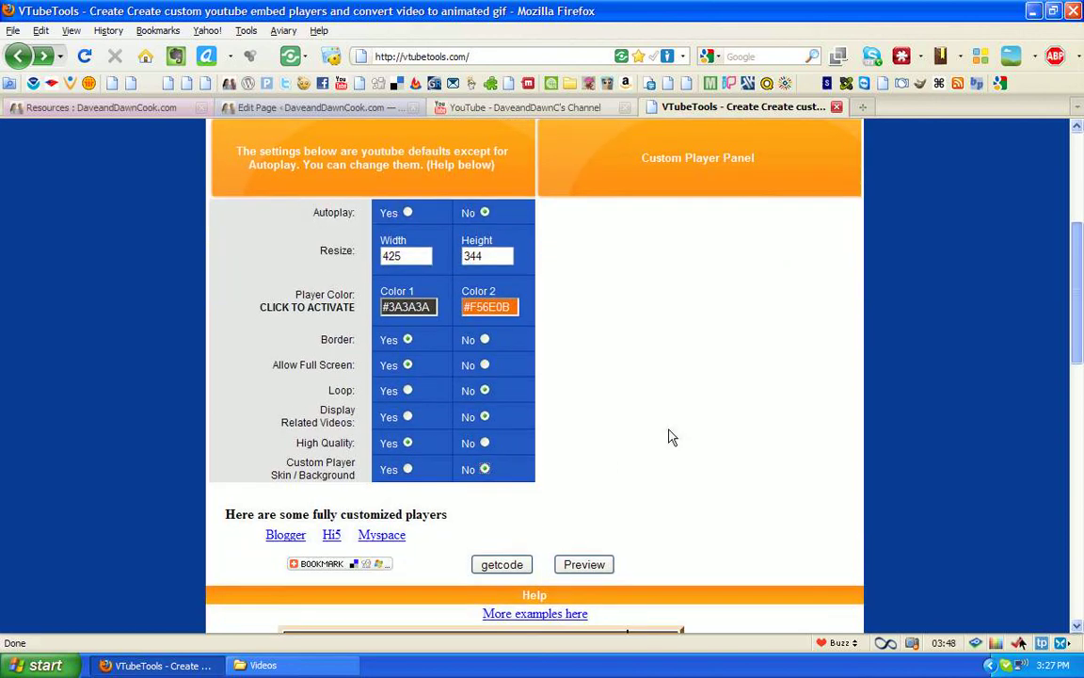
click(583, 565)
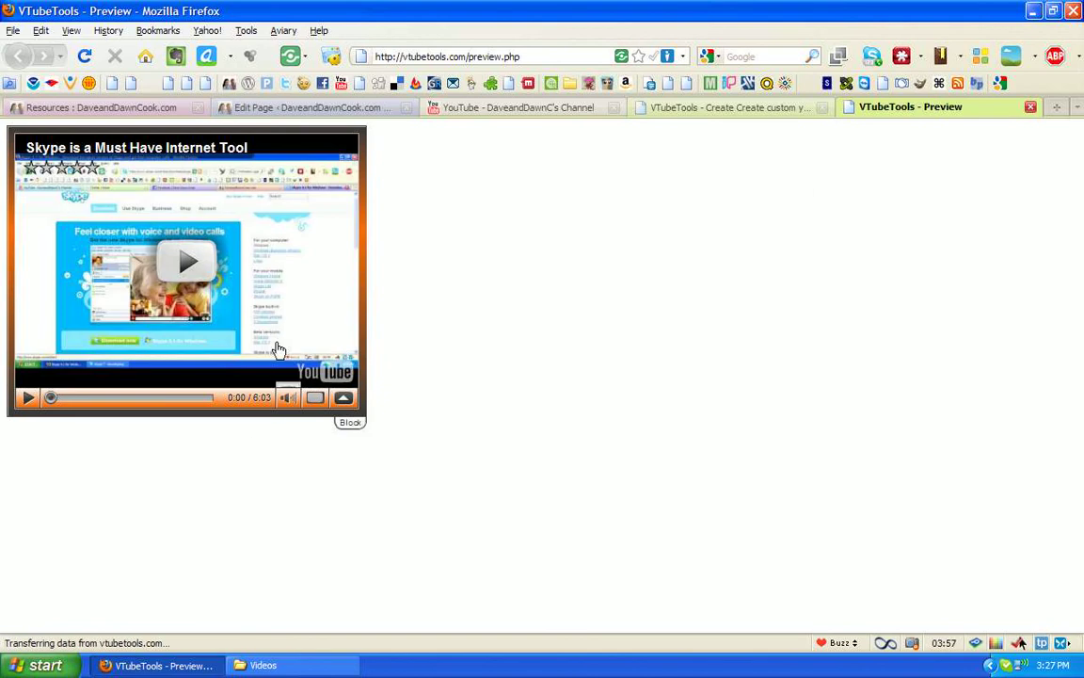
click(27, 398)
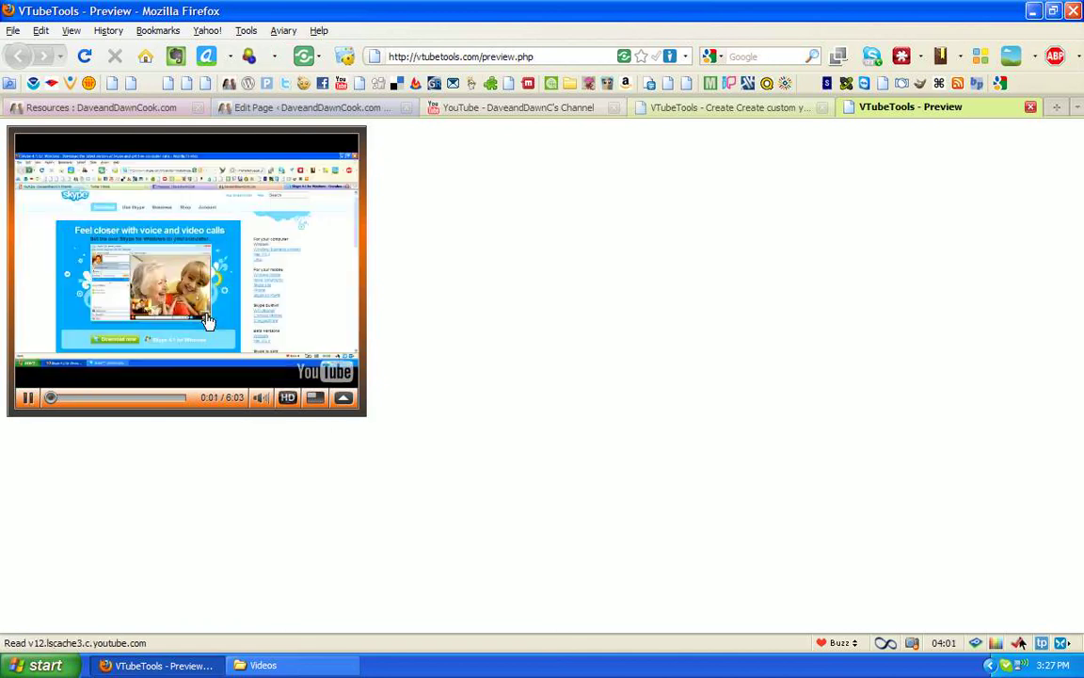
click(28, 398)
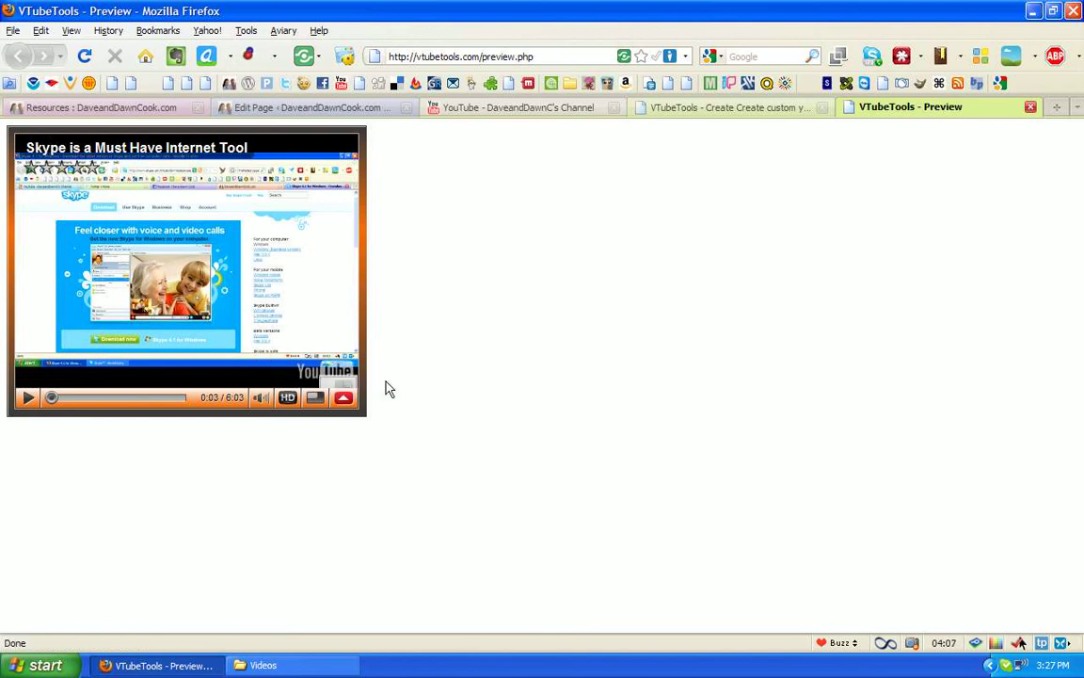
mouse_move(282, 311)
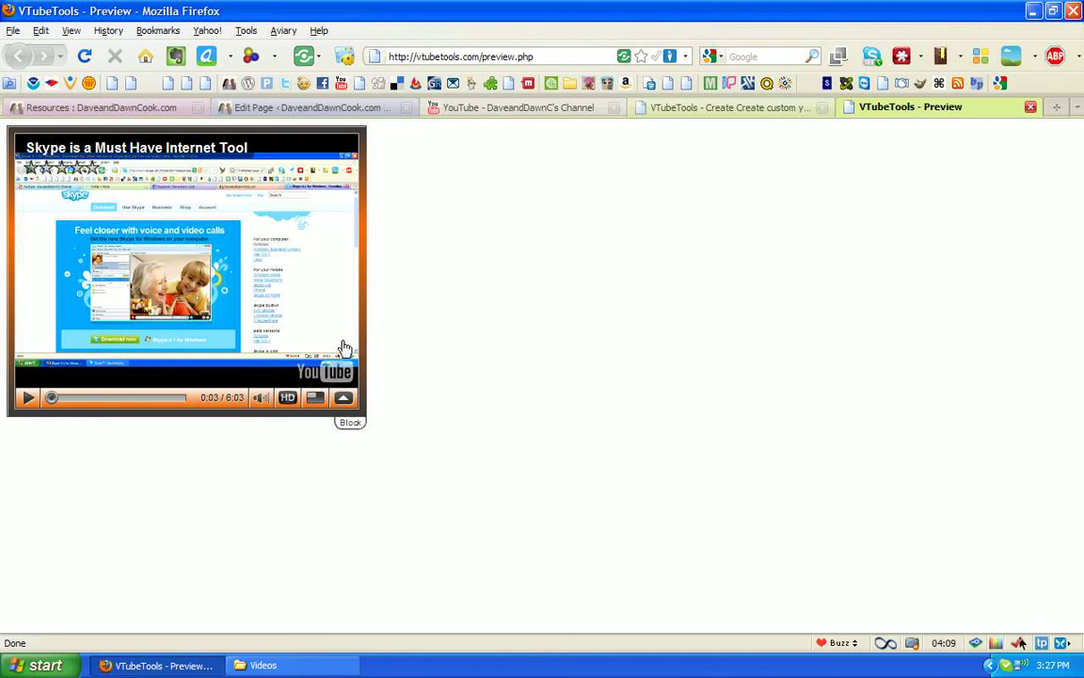
click(708, 108)
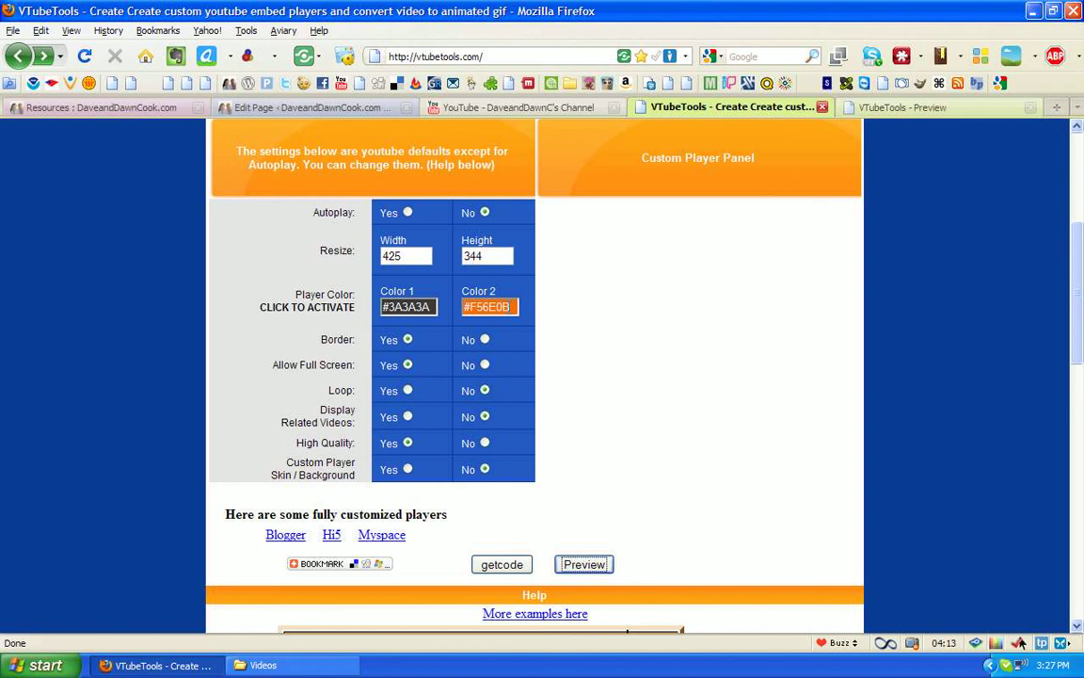
- Set Color 2 to gray #8A8A8A, preview the player, and return to the settings tab
click(490, 307)
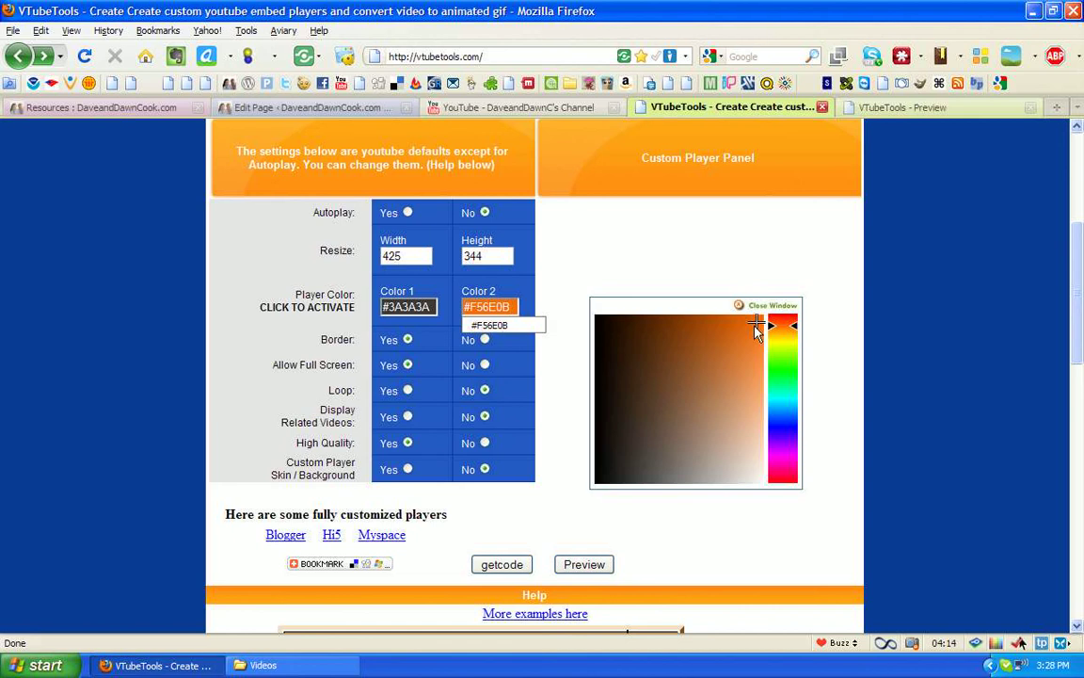
click(674, 483)
click(687, 483)
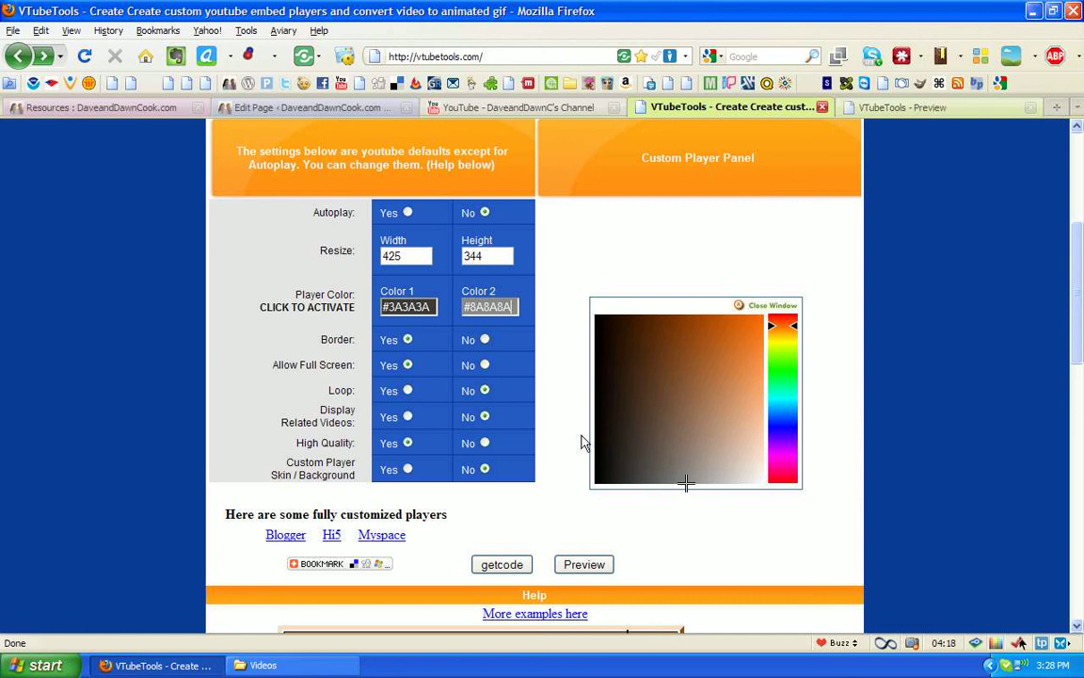
click(583, 564)
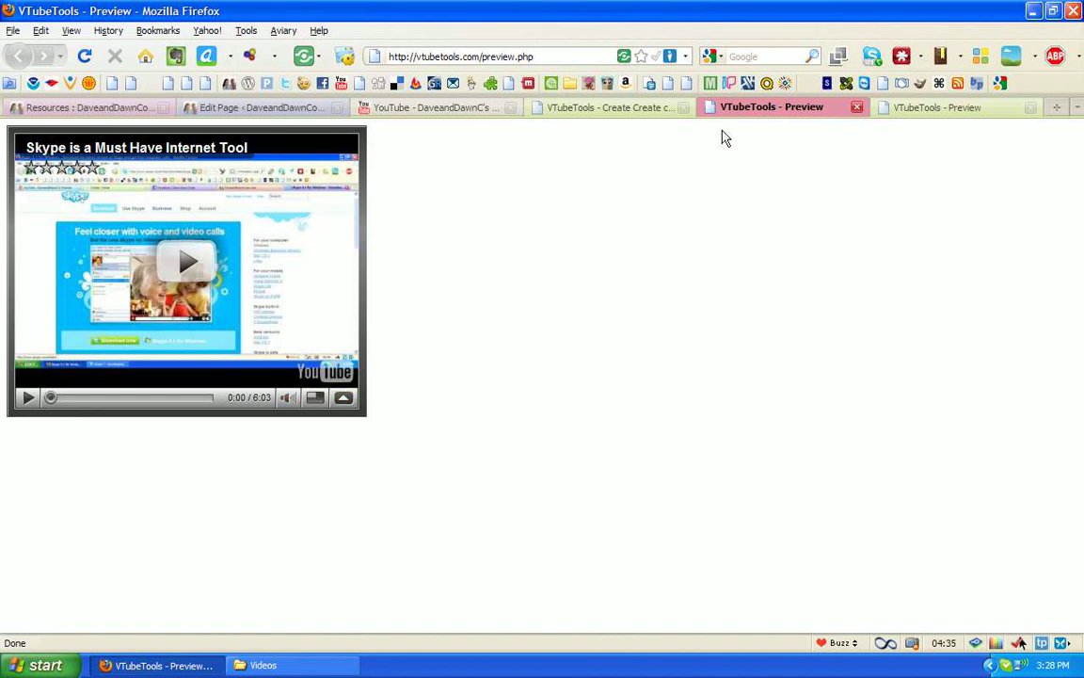
click(621, 110)
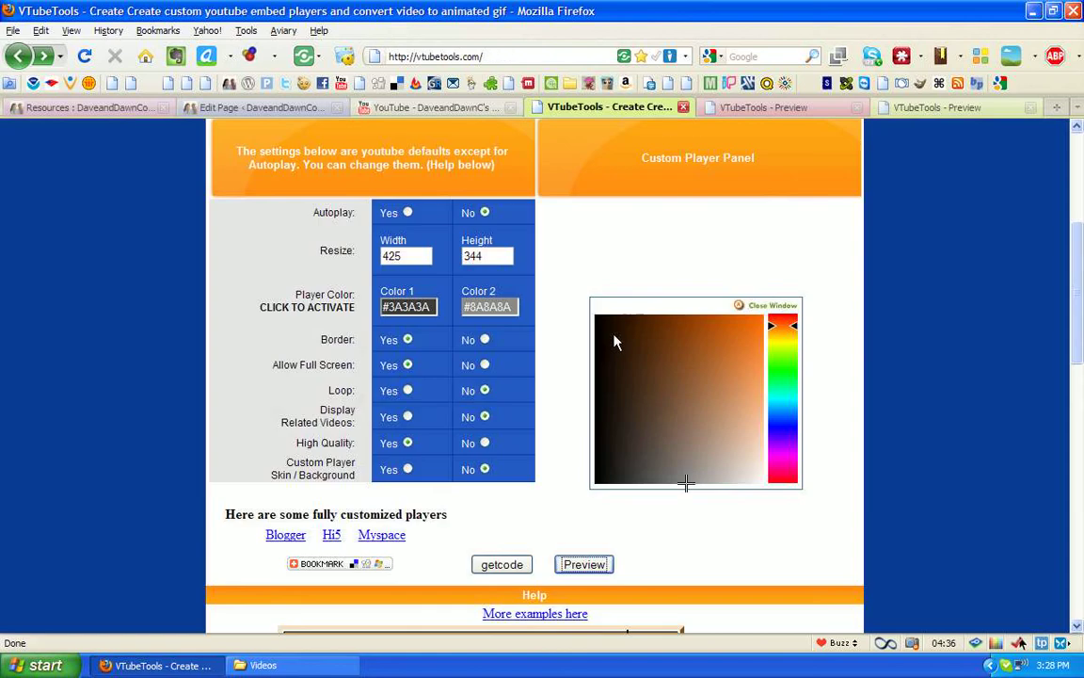
- Generate the embed code with getcode, copy the whole code box, and switch to the Resources tab
click(502, 565)
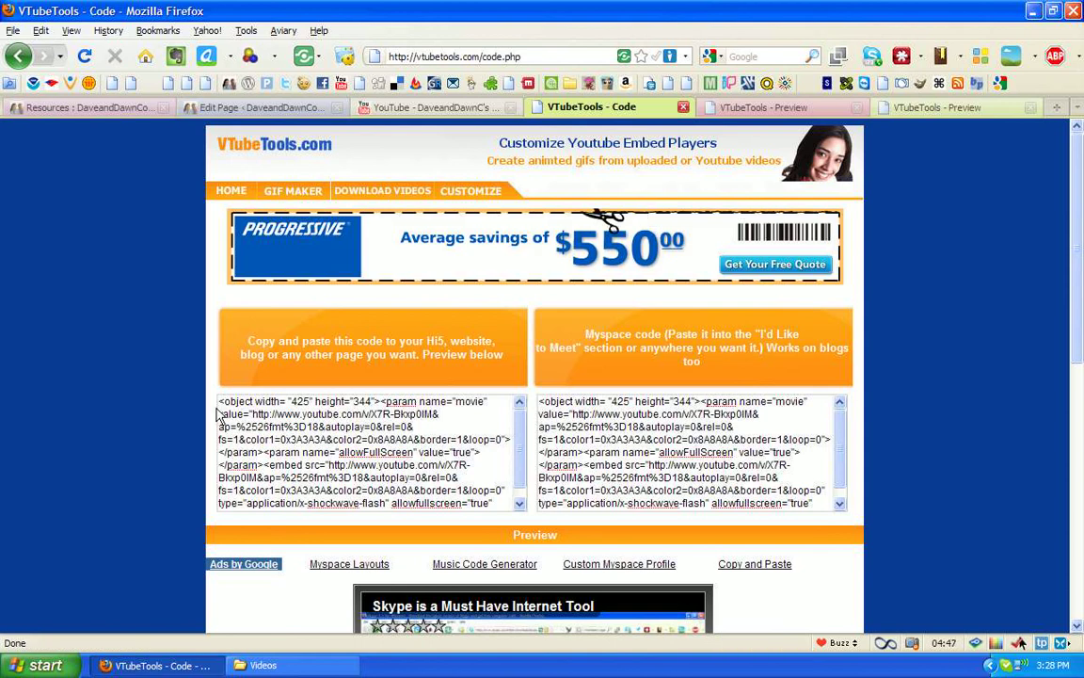
drag(218, 401, 500, 517)
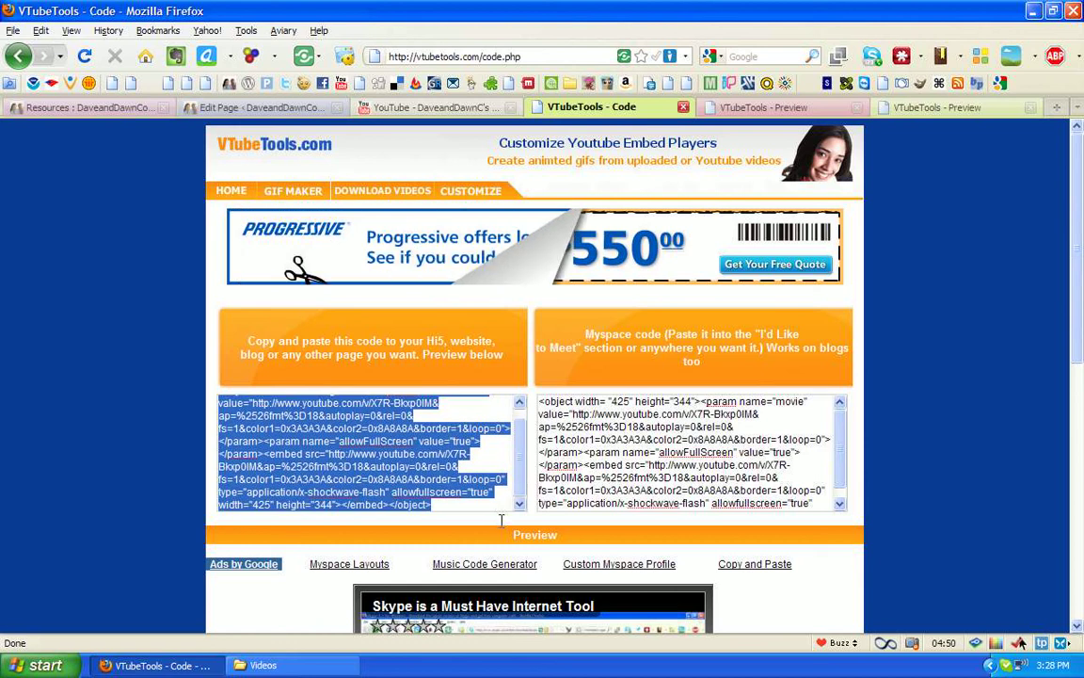
right_click(396, 463)
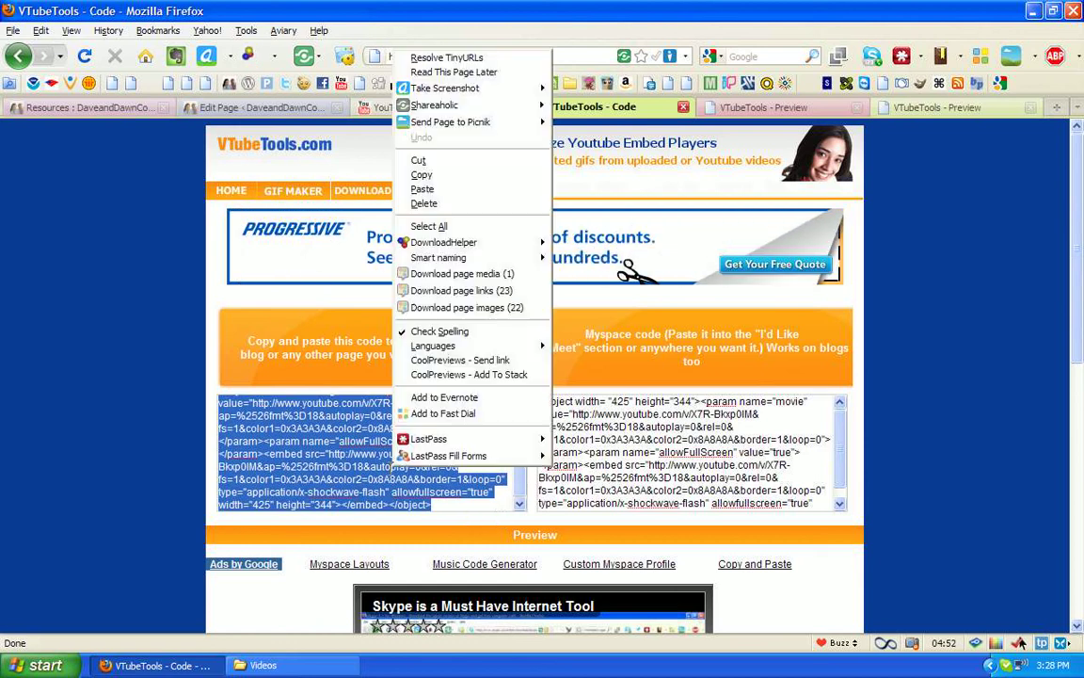
click(450, 177)
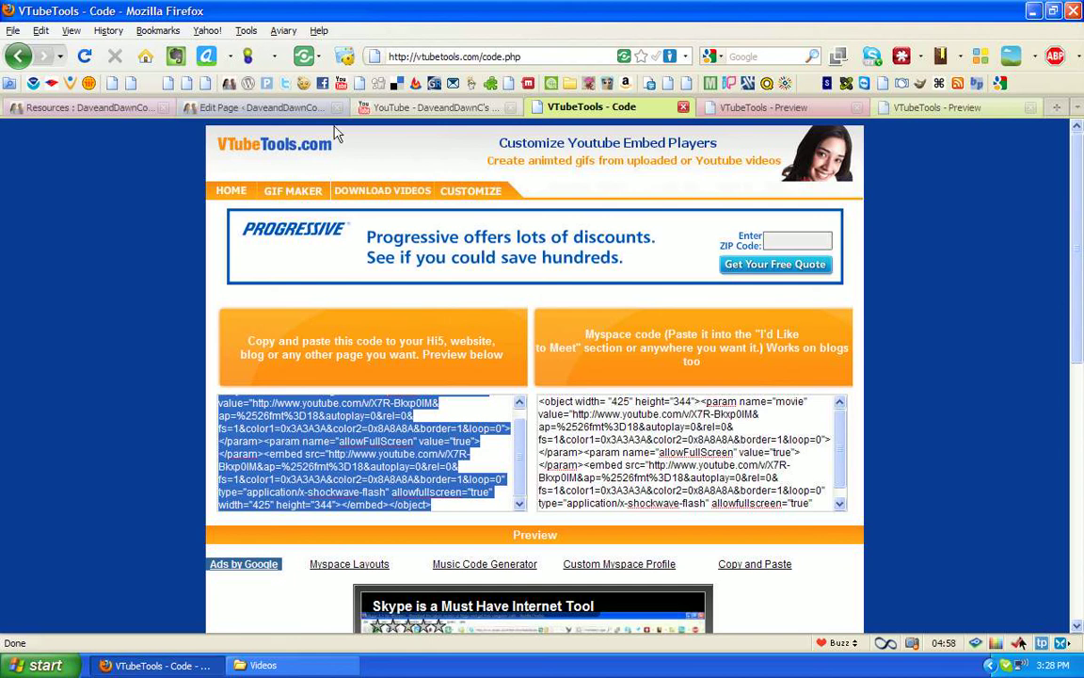
click(103, 107)
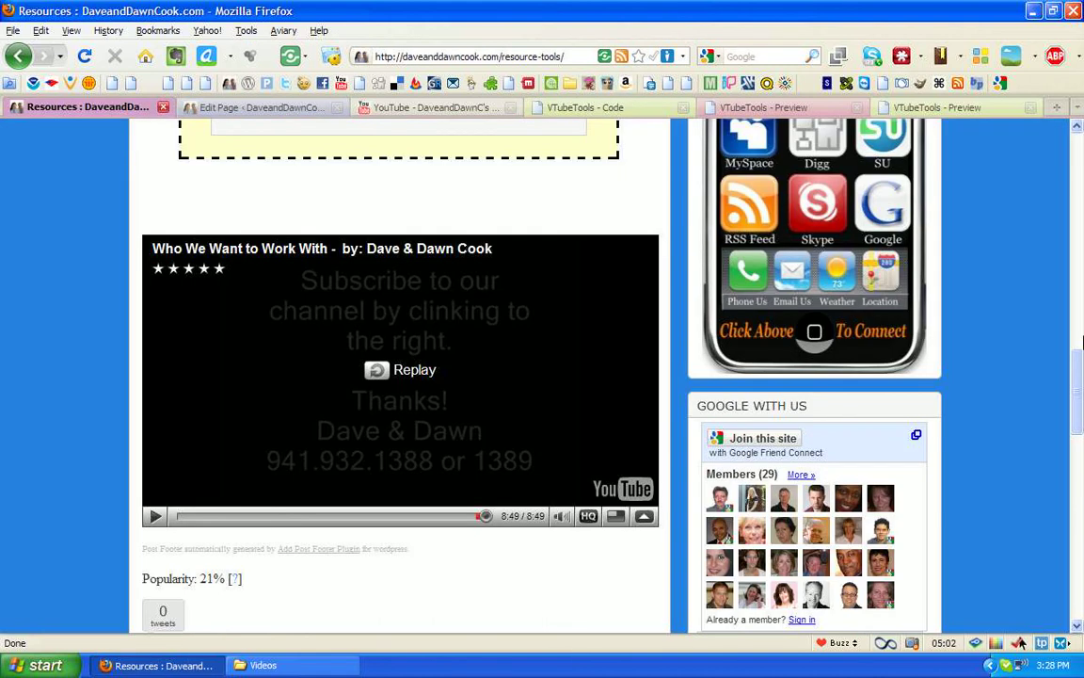
- Scroll up the live Resources page and switch to its Edit Page tab
click(1073, 271)
mouse_move(1073, 271)
mouse_down()
mouse_move(1074, 175)
mouse_move(1076, 362)
mouse_move(1079, 313)
mouse_up()
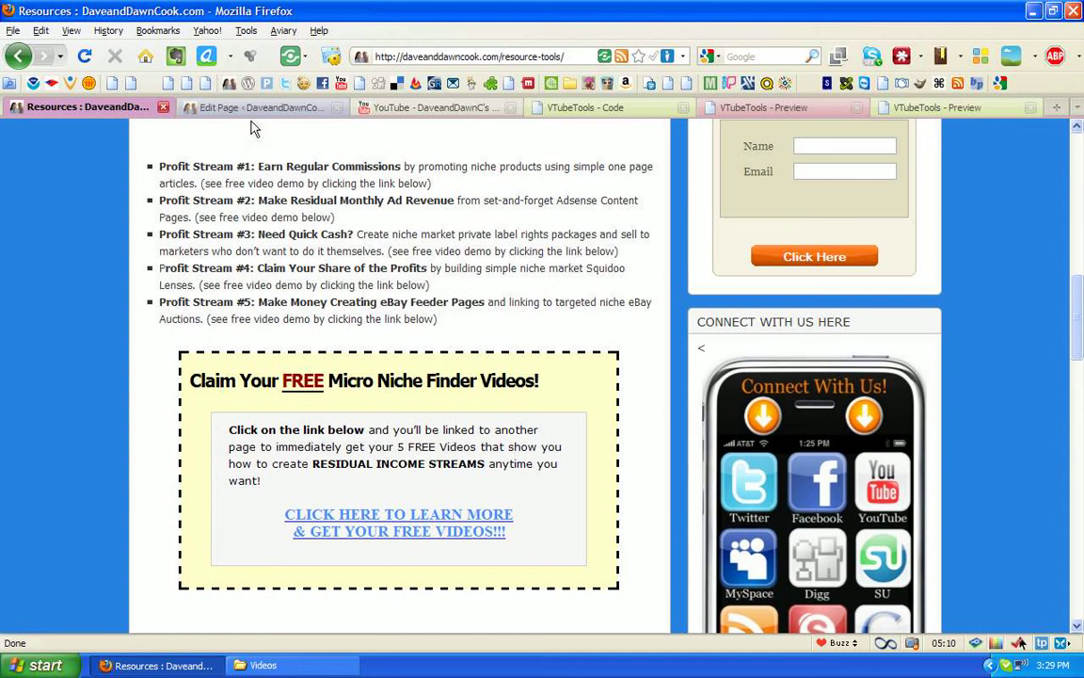
click(230, 109)
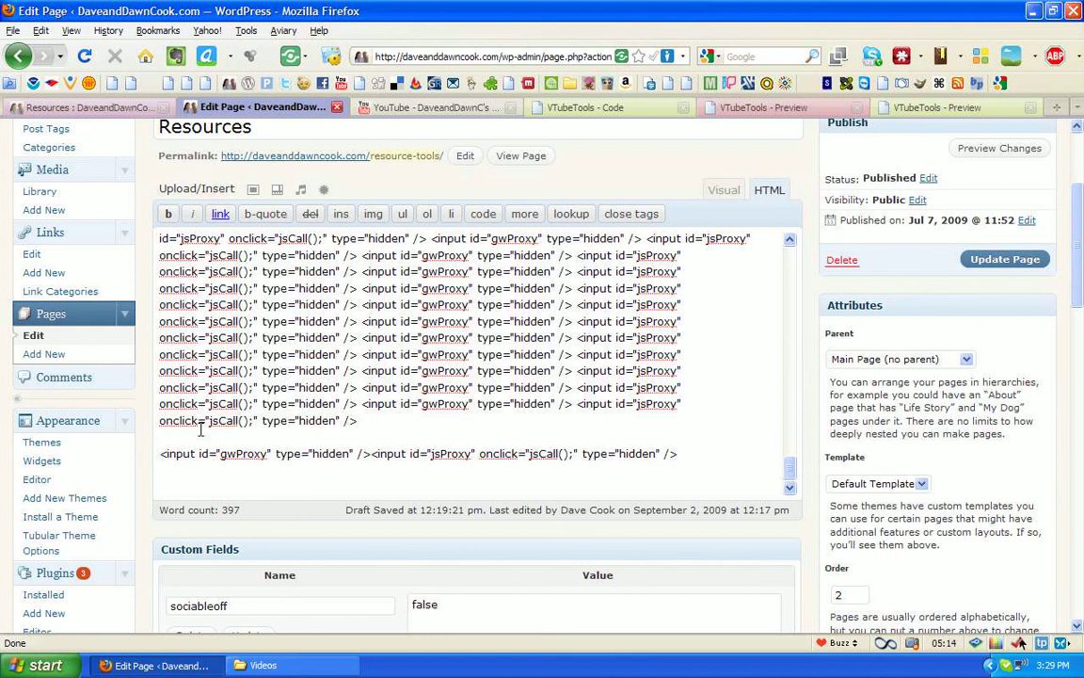
- Paste the embed code at the end of the HTML editor and click Update Page
right_click(163, 484)
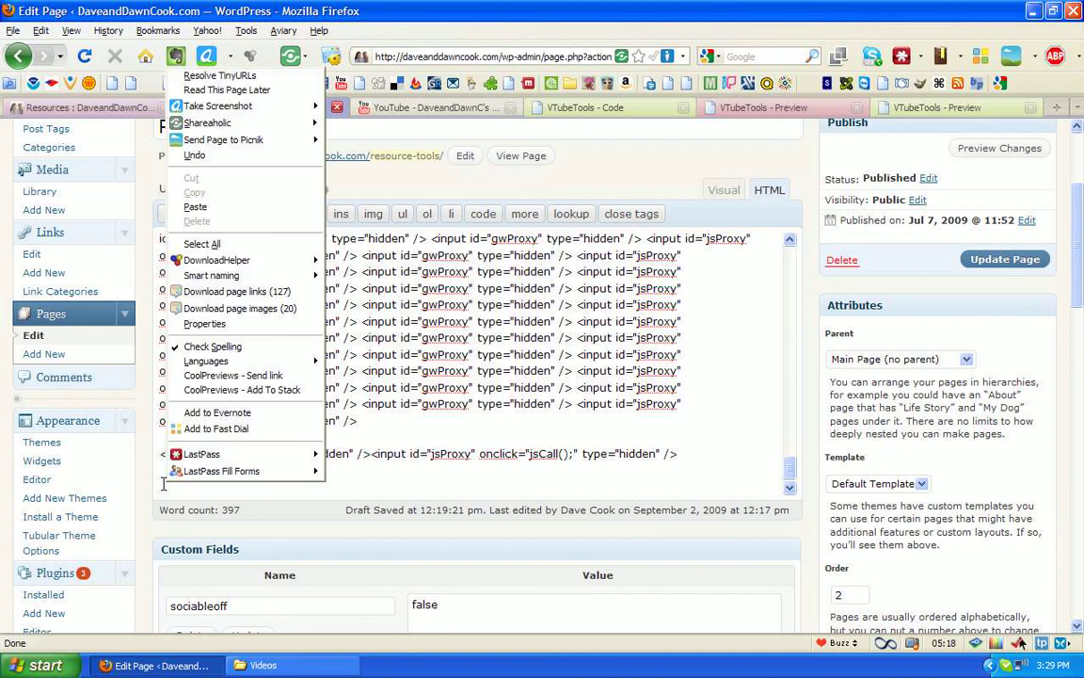
click(222, 207)
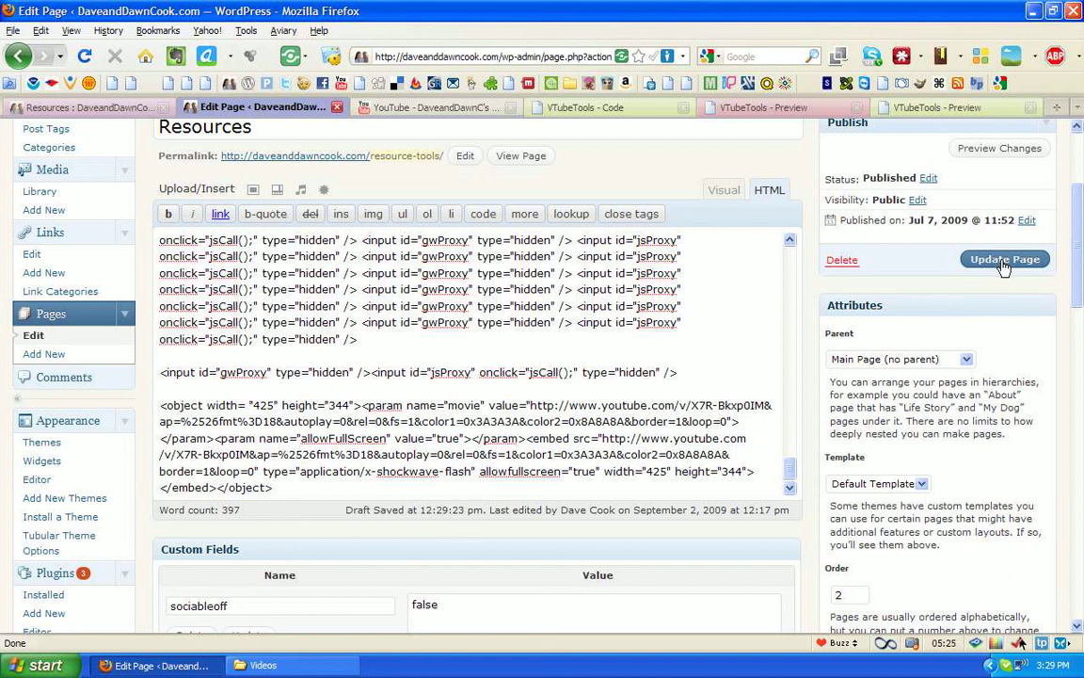
click(1003, 263)
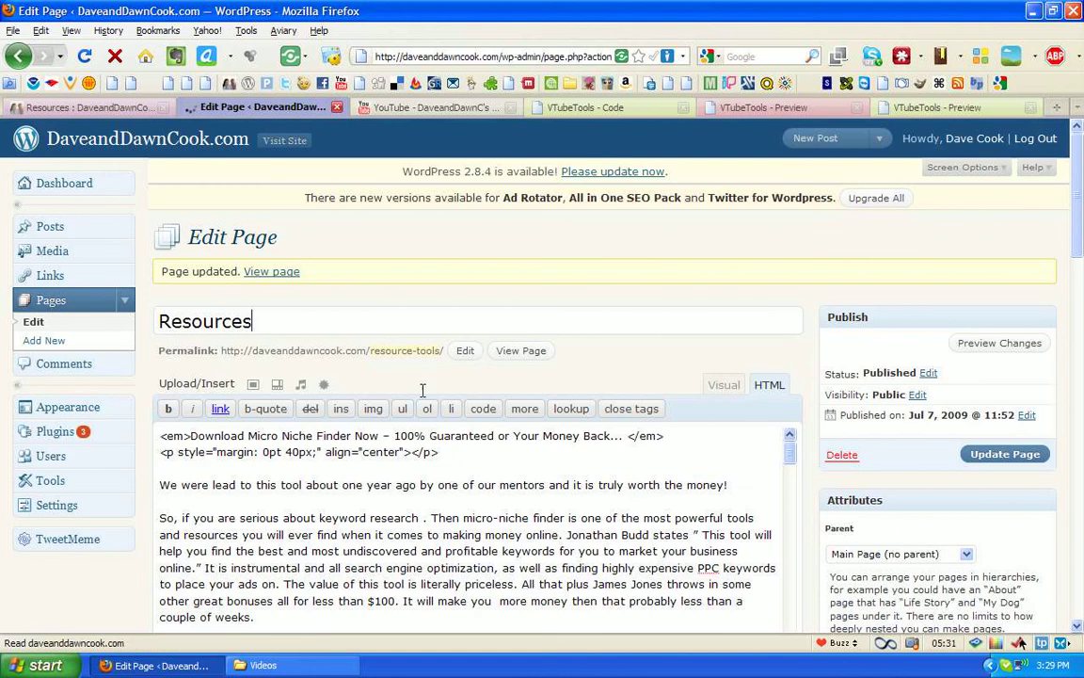
- Reload the live Resources page and scroll down to the embedded Skype video
click(99, 108)
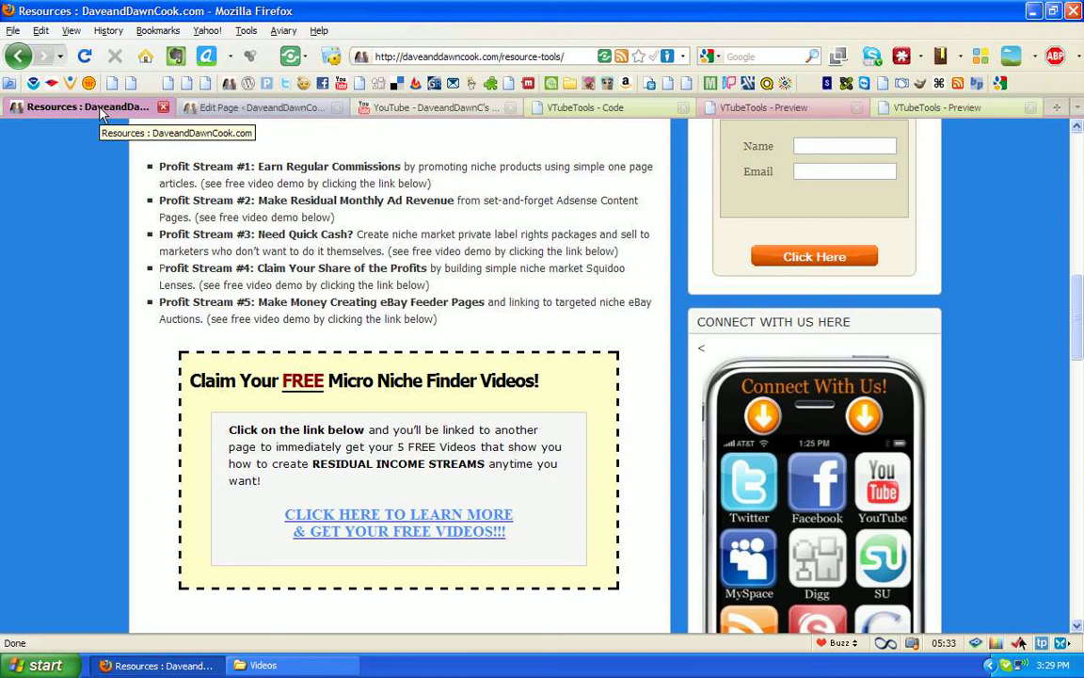
click(84, 56)
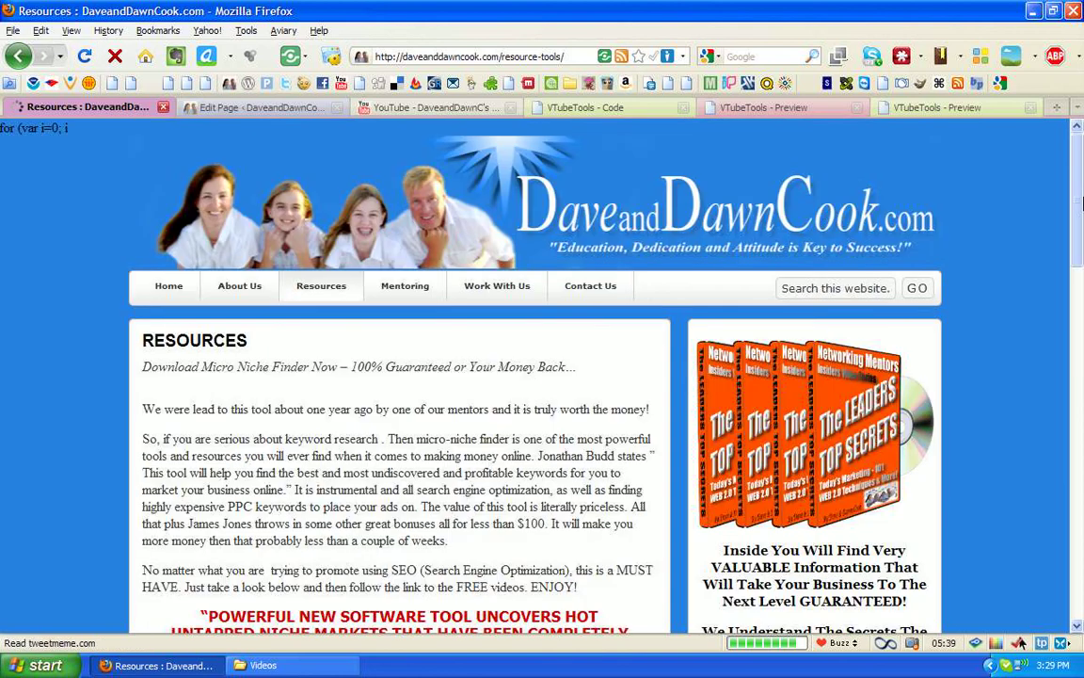
drag(1079, 179, 1081, 323)
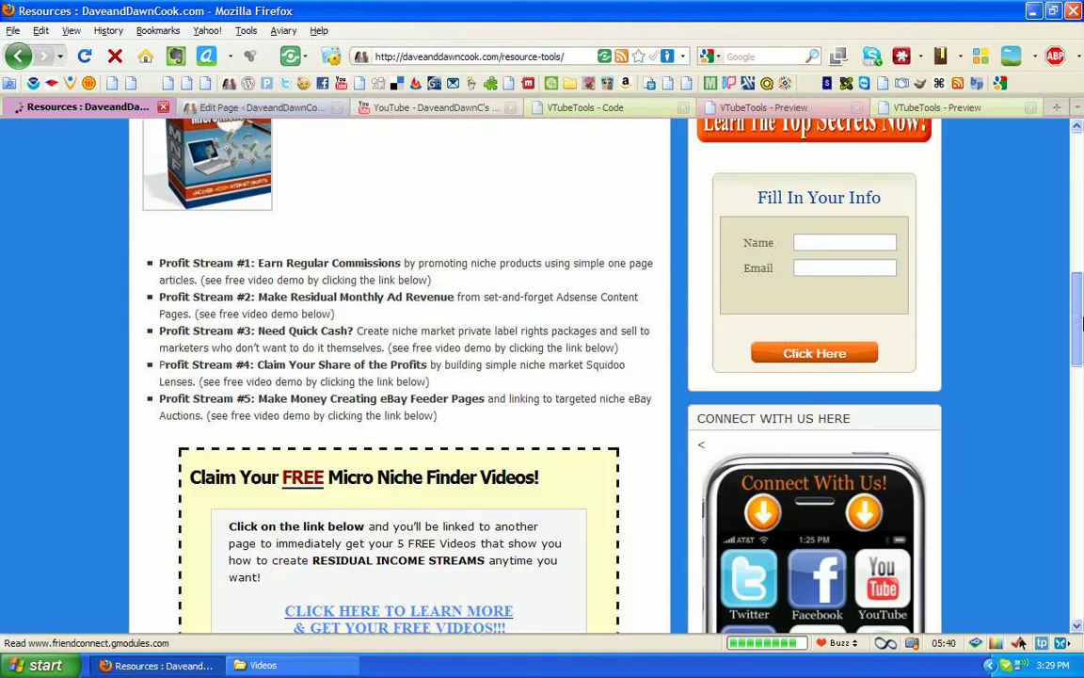
drag(1082, 384, 1080, 428)
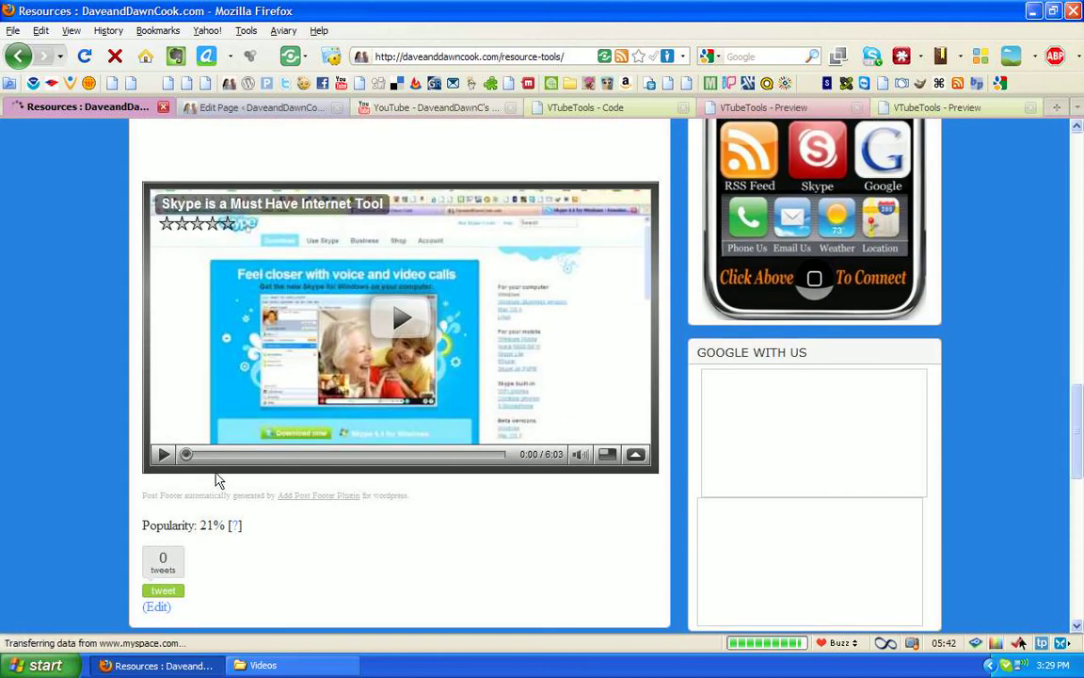
- Play and pause the Skype video, then seek to near its end at 5:56
click(165, 457)
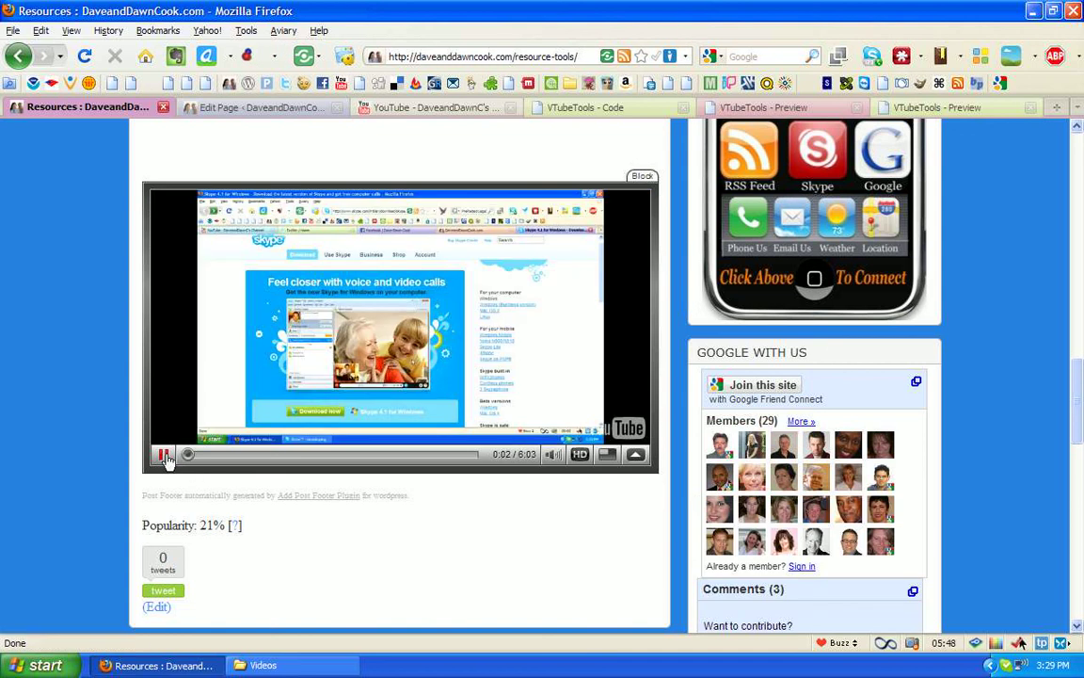
click(164, 458)
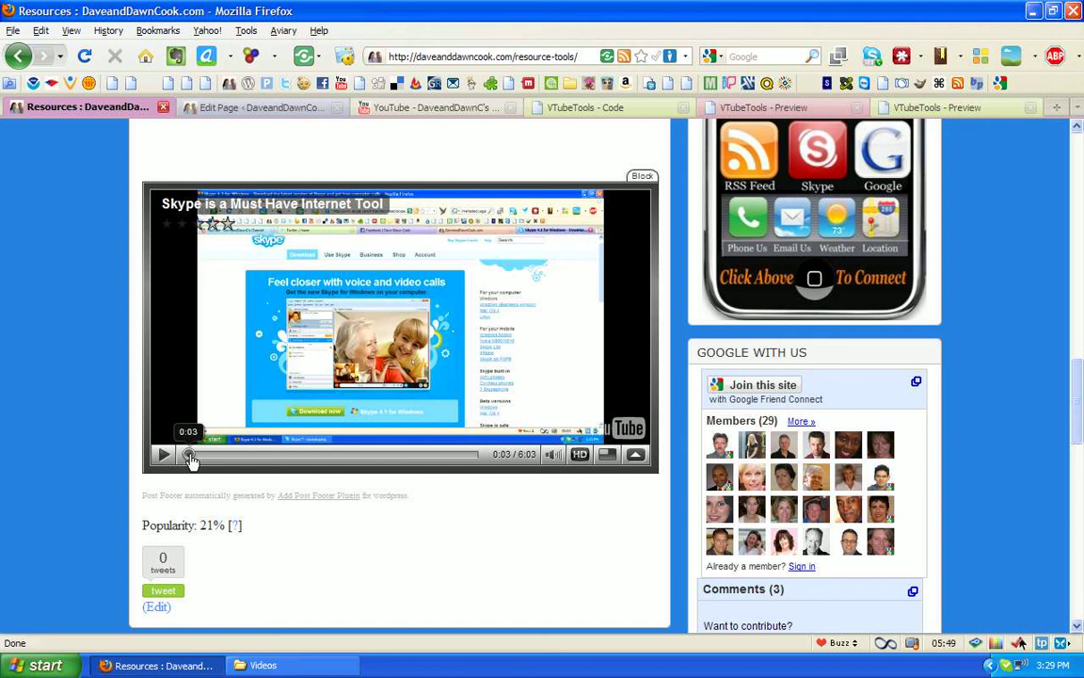
drag(281, 455, 479, 456)
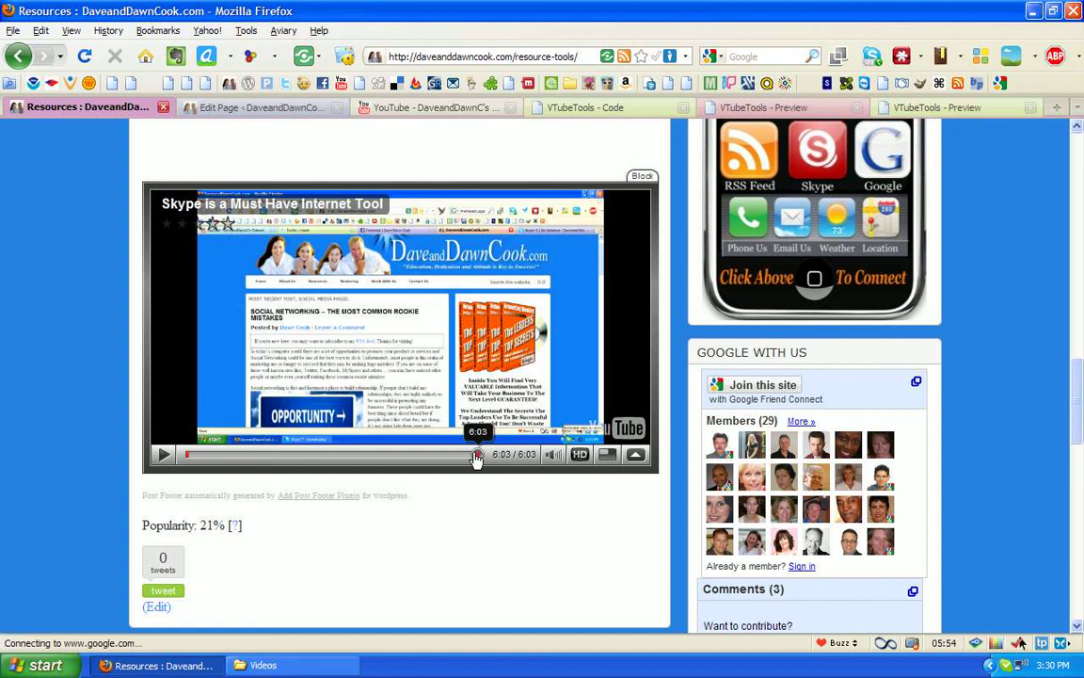
drag(480, 457, 472, 456)
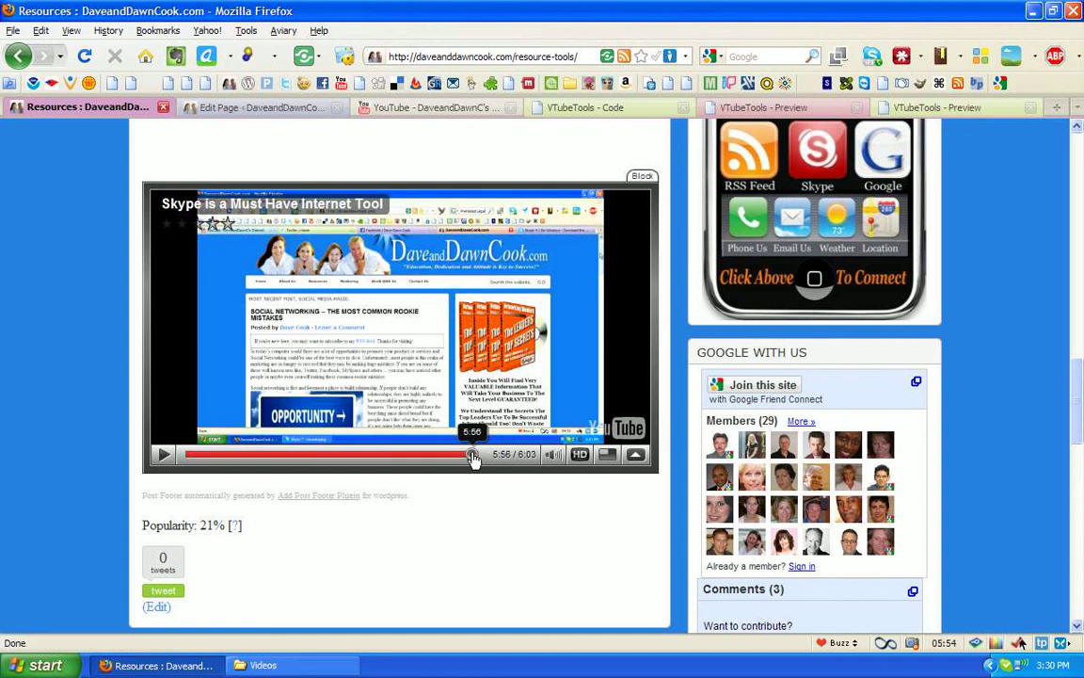
- Resume the embedded Skype video from 5:56 and let it play to its 6:03 end
click(163, 457)
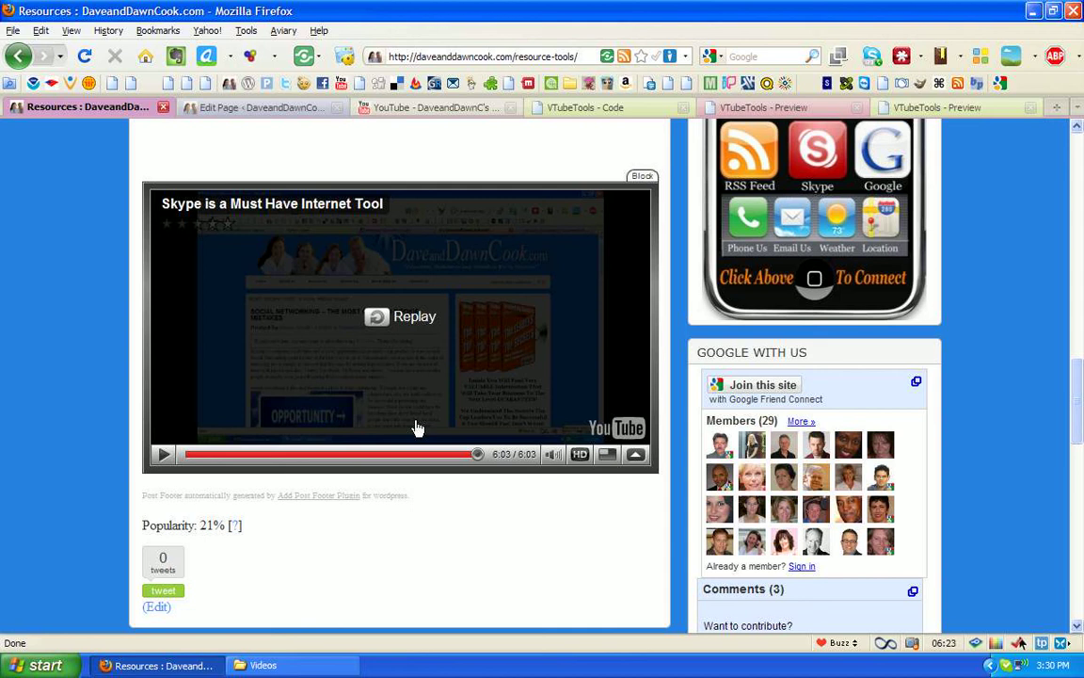
- Switch back to the VTubeTools code page with the grey Skype player's embed code
click(604, 108)
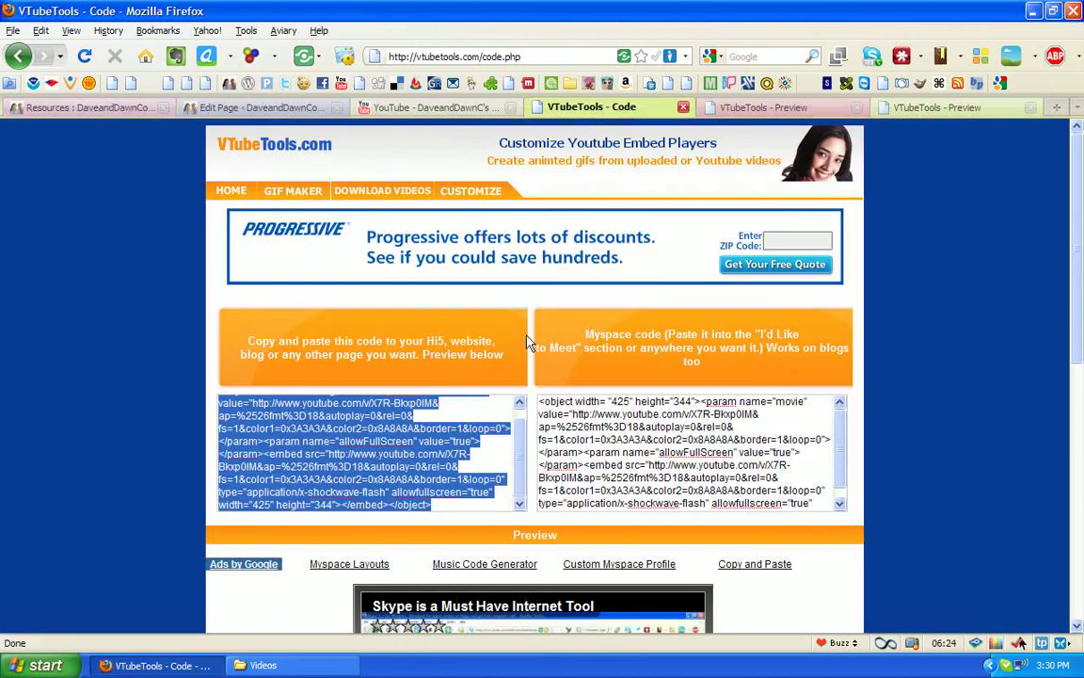